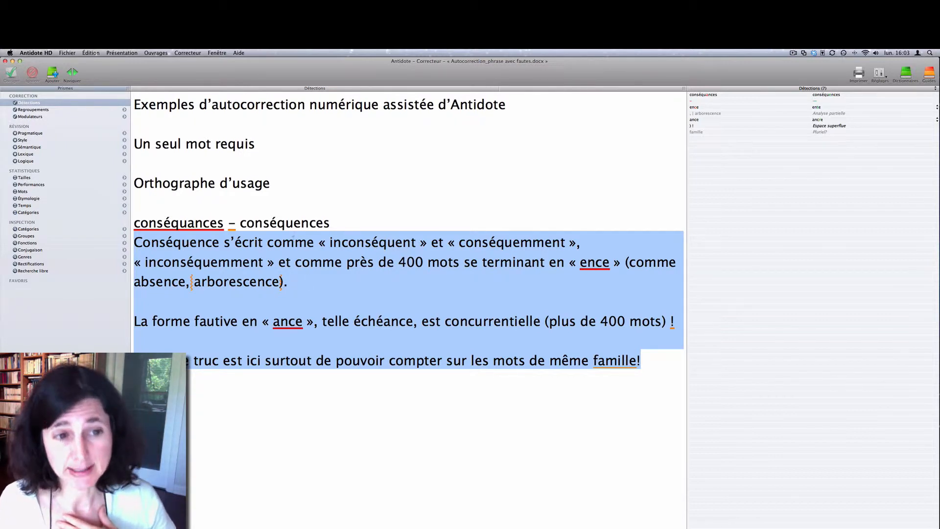
# Look up the dictionary entry offered for the misspelled word « conséquances » from its spelling detection.
pyautogui.click(221, 224)
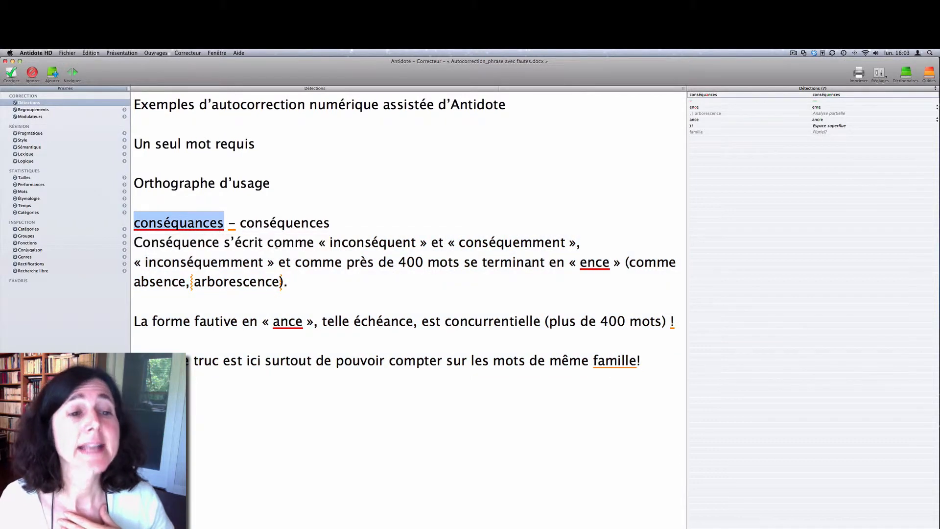
pyautogui.moveTo(221, 224)
pyautogui.moveTo(244, 243)
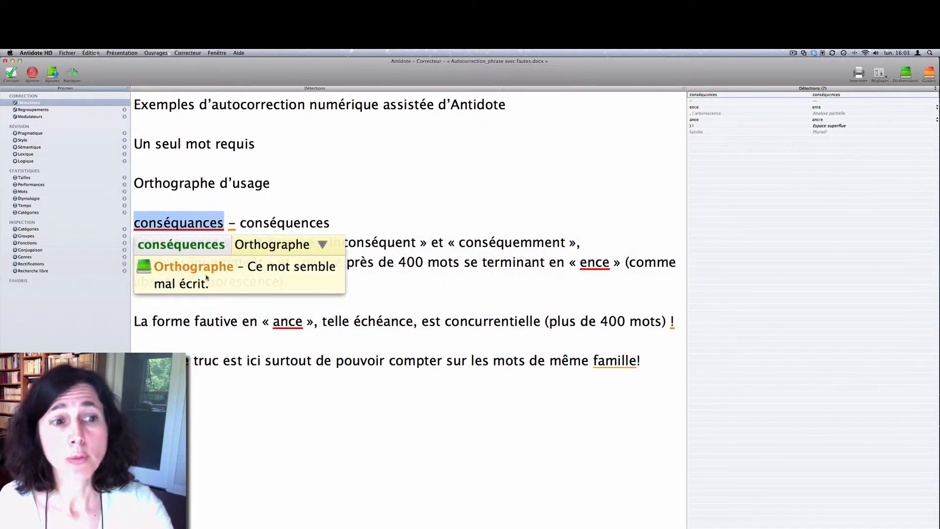
pyautogui.click(147, 268)
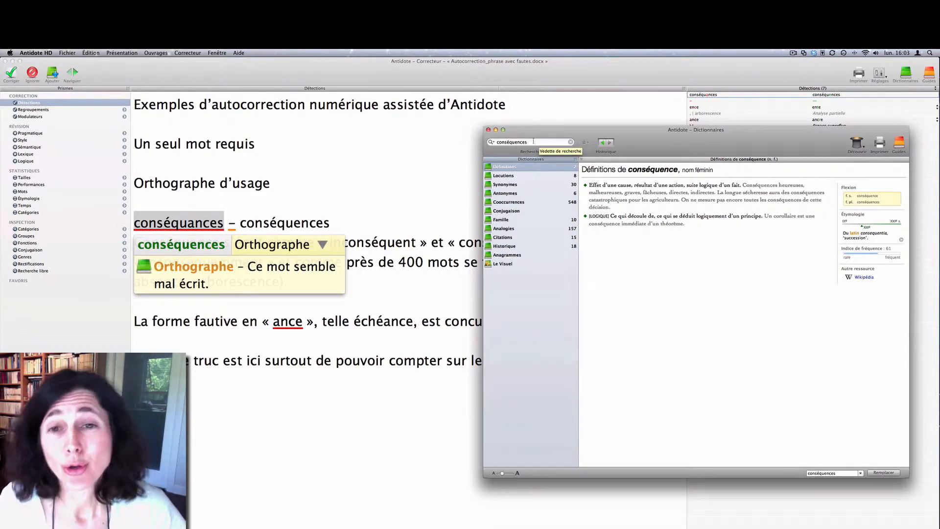
# Search the dictionary for all words ending in « ance » with the wildcard pattern *ance.
pyautogui.moveTo(532, 142); pyautogui.dragTo(463, 143)
pyautogui.press('BackSpace')
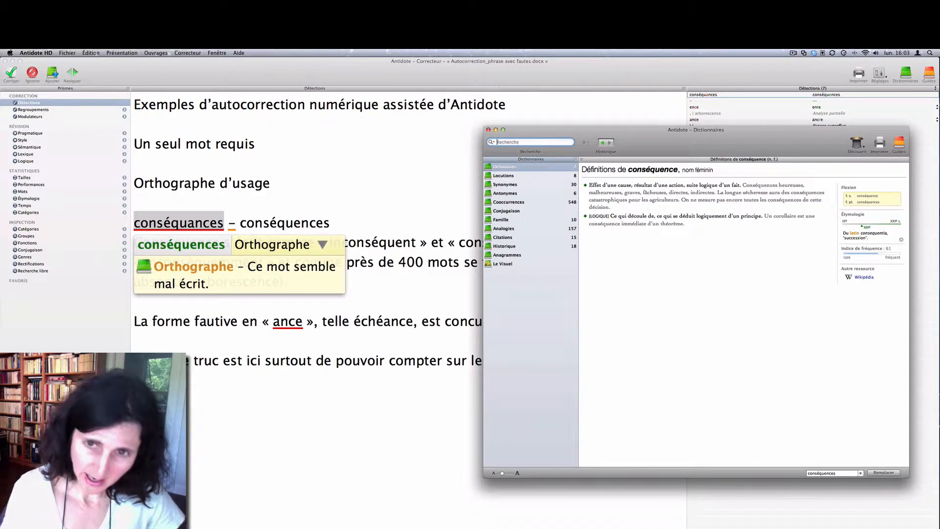
pyautogui.click(587, 144)
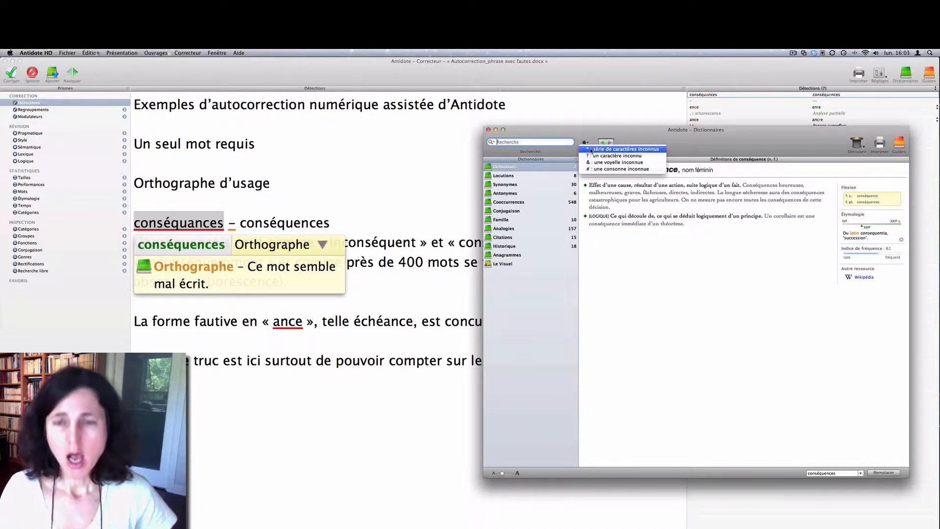
pyautogui.click(617, 149)
pyautogui.write('a')
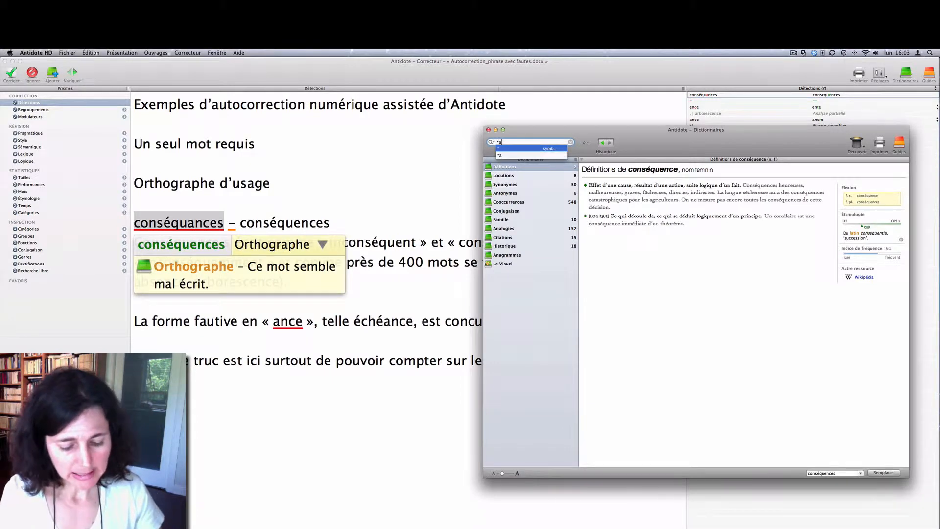
pyautogui.write('nce')
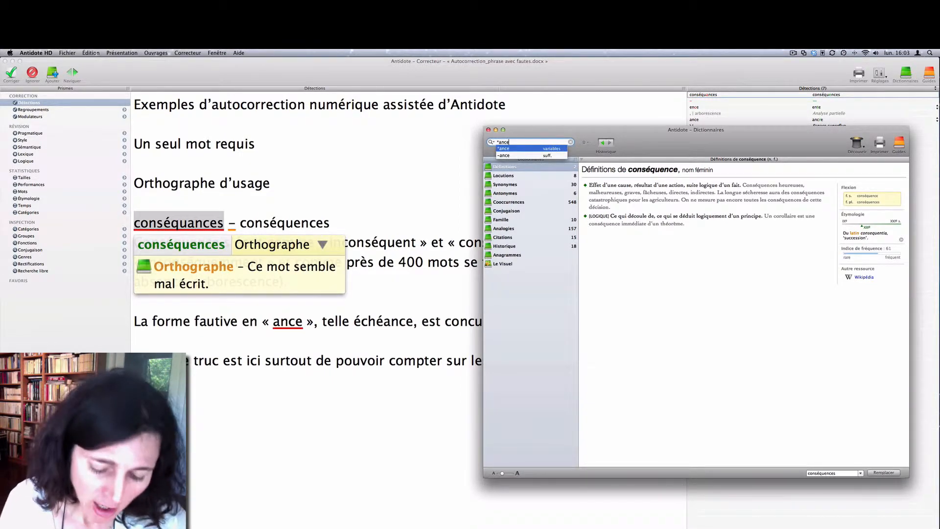
pyautogui.press('Return')
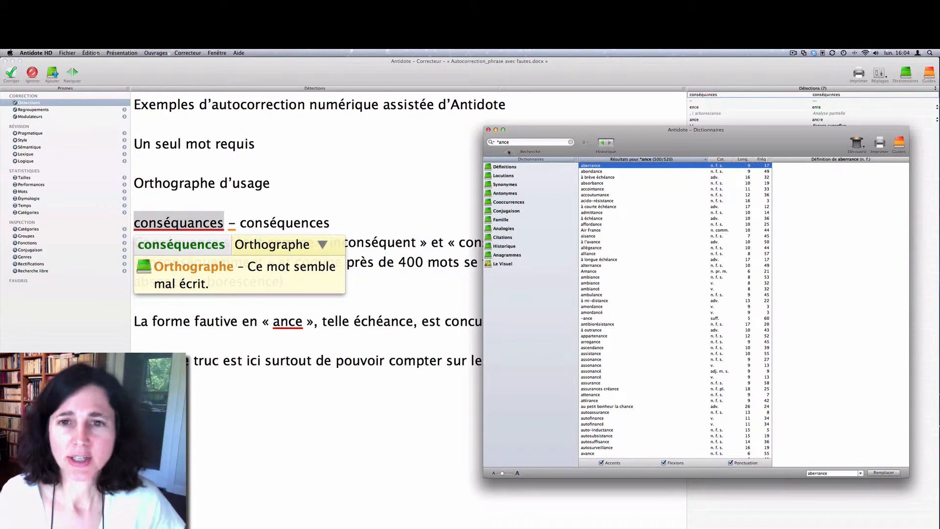
pyautogui.click(501, 142)
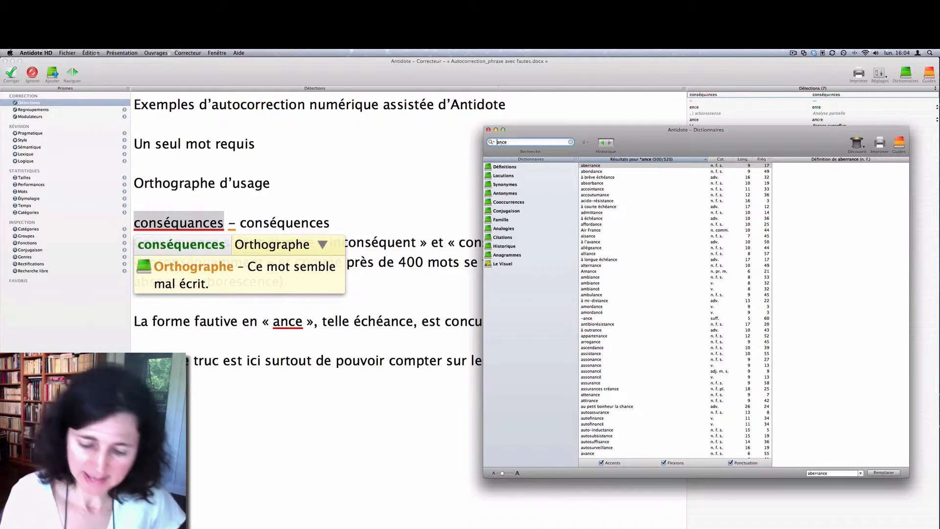
pyautogui.press('BackSpace')
pyautogui.write('-')
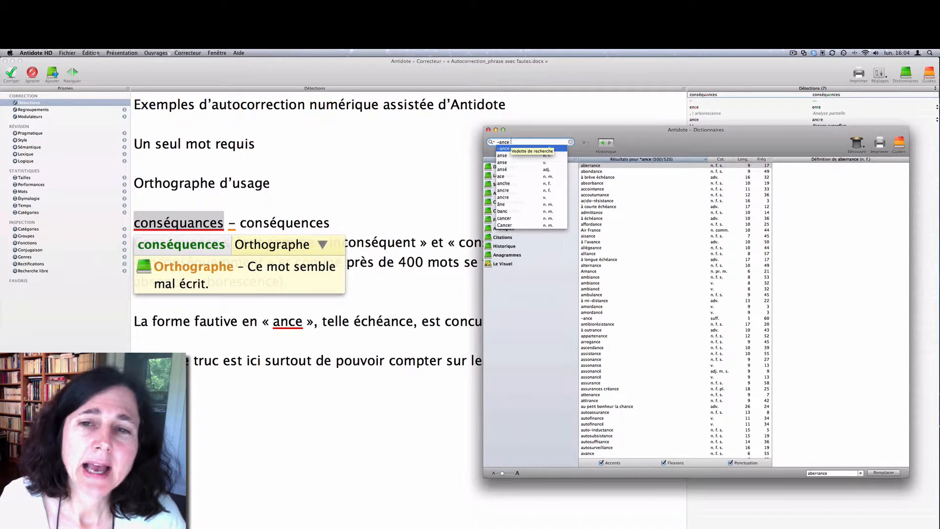
# Clear the dictionary search and look for all words ending in « ence » with the wildcard pattern *ence.
pyautogui.press('super+a')
pyautogui.press('BackSpace')
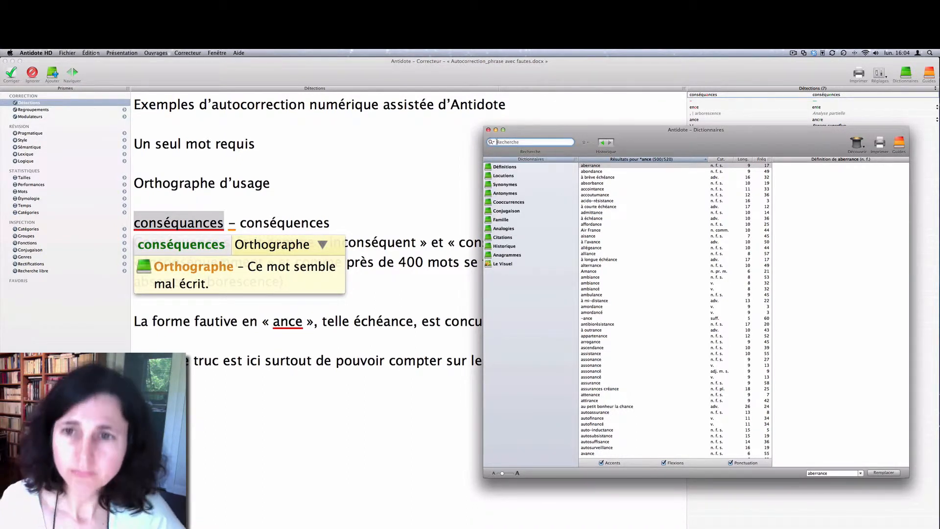
pyautogui.click(585, 142)
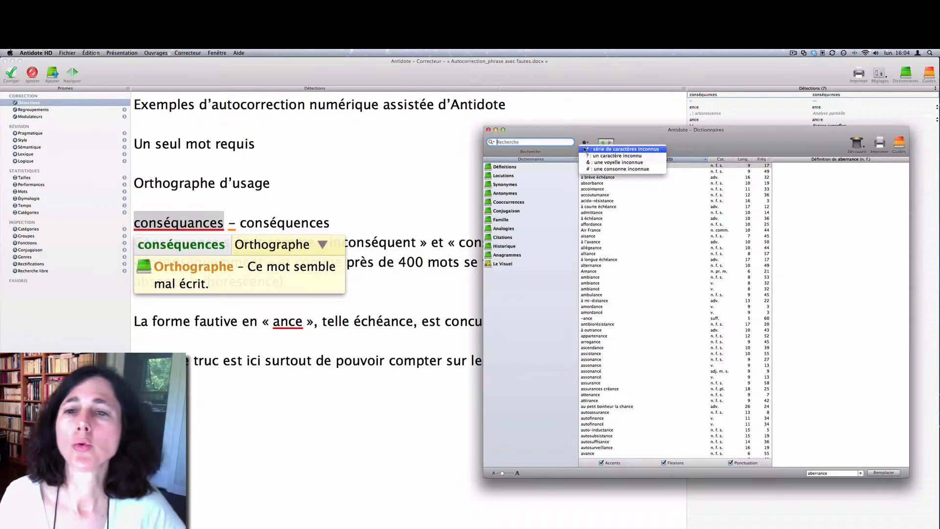
pyautogui.click(582, 150)
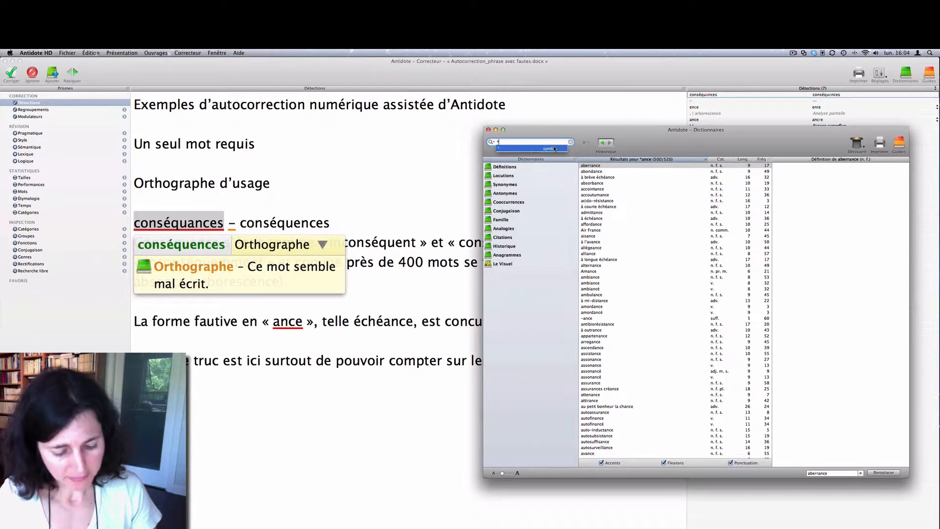
pyautogui.write('ence')
pyautogui.press('Return')
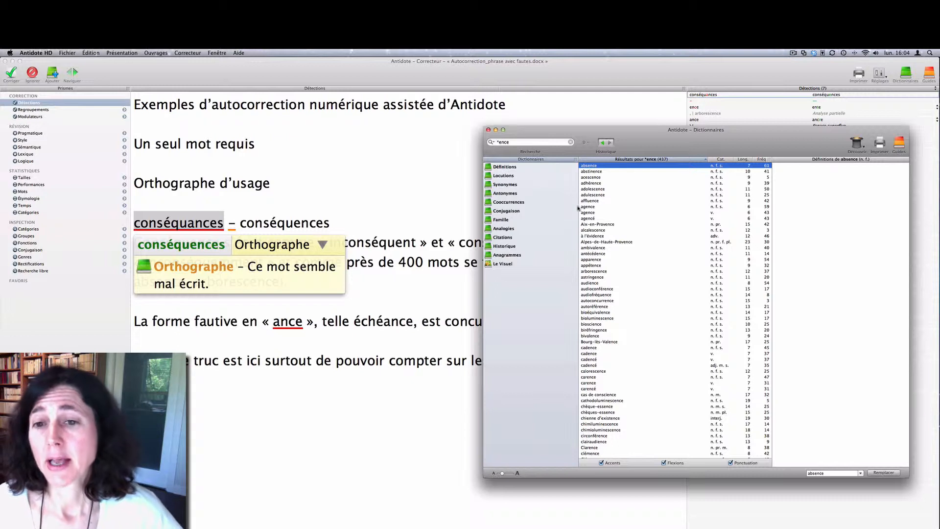
# Open the entry « conséquence » from the *ence results and display its word family.
pyautogui.click(590, 260)
pyautogui.scroll(-5, 621, 313)
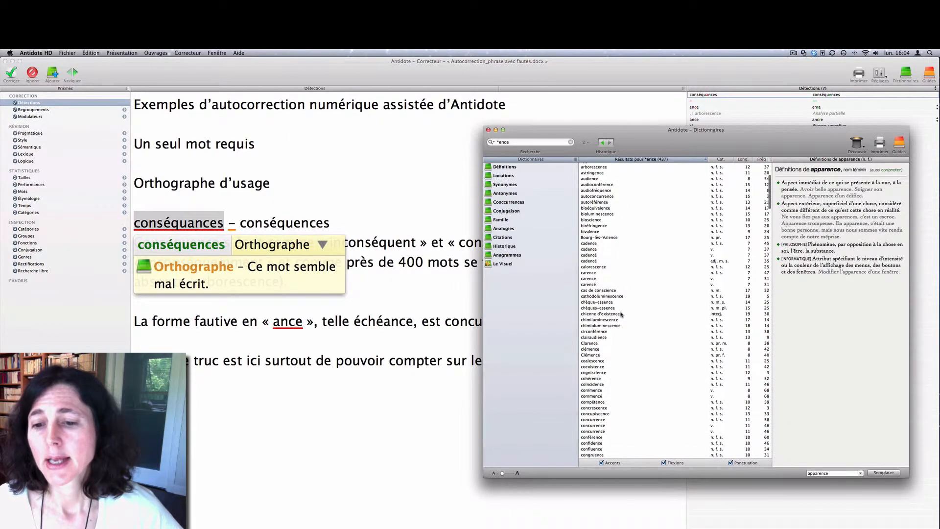
pyautogui.scroll(-3, 621, 314)
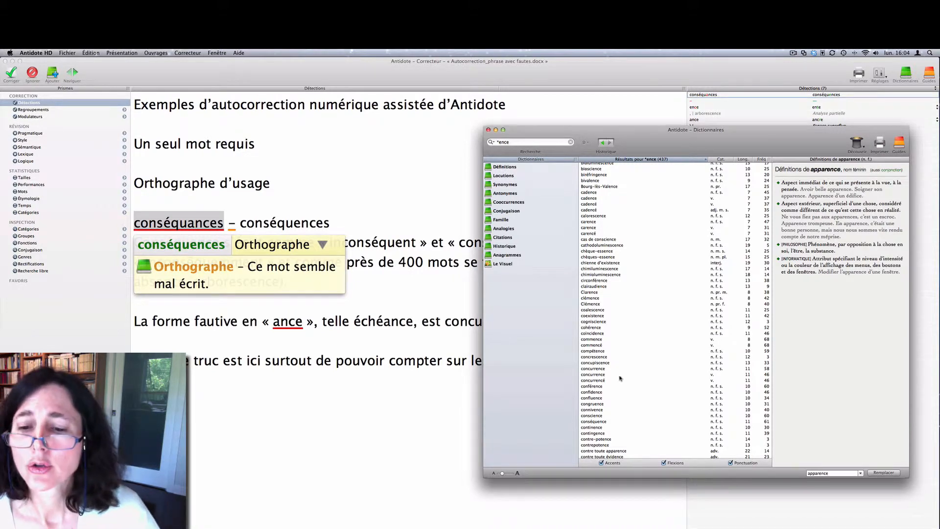
pyautogui.click(594, 423)
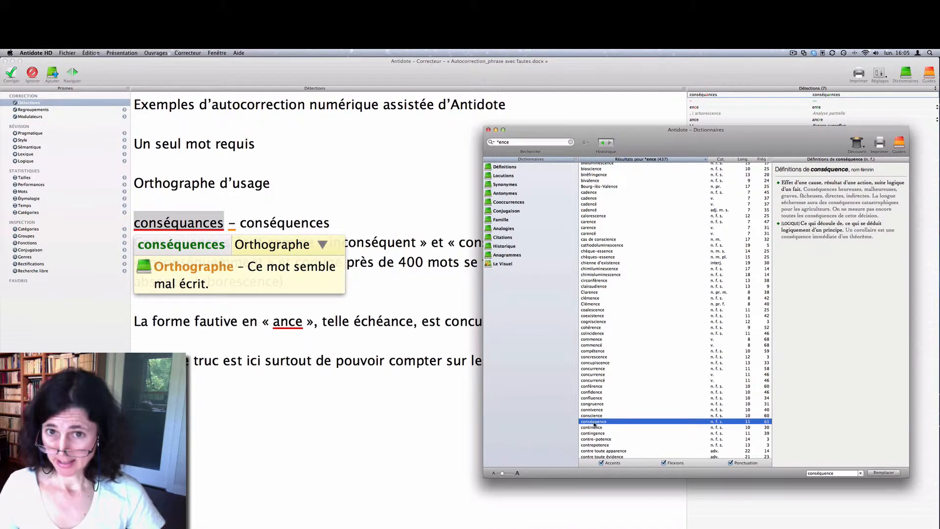
pyautogui.doubleClick(594, 424)
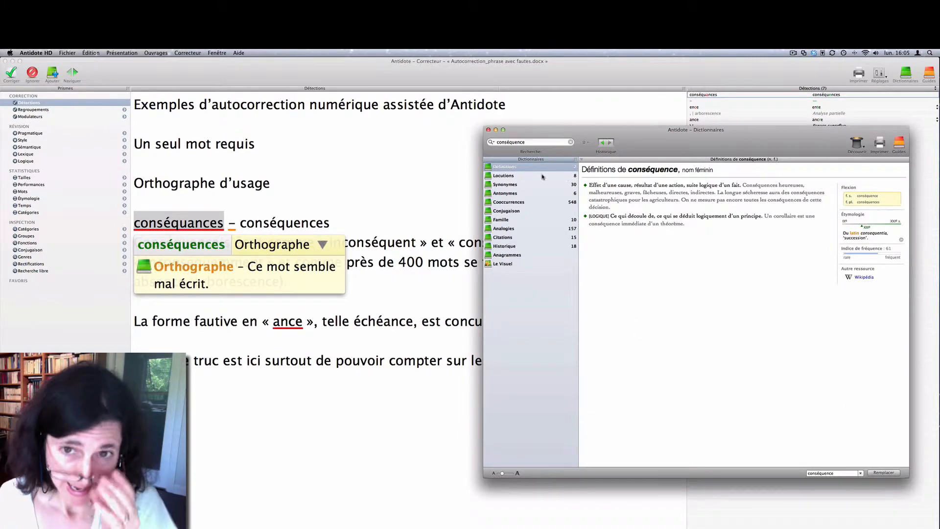
pyautogui.click(507, 221)
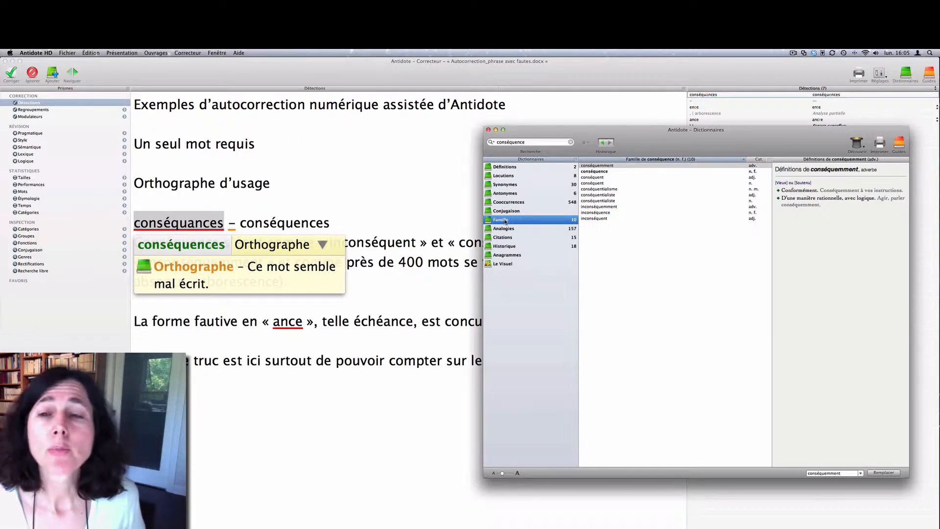
# Return to the corrected text and highlight the explanatory paragraphs below « conséquances – conséquences ».
pyautogui.click(408, 289)
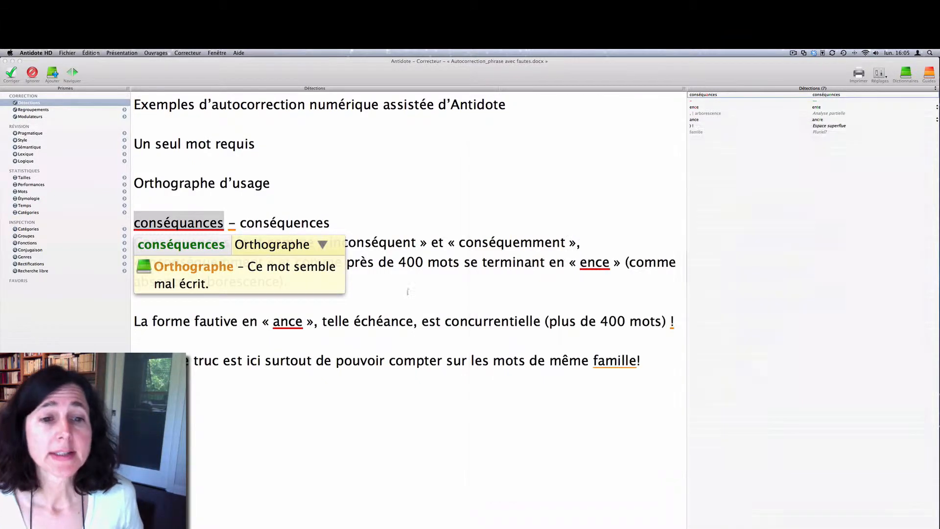
pyautogui.click(364, 241)
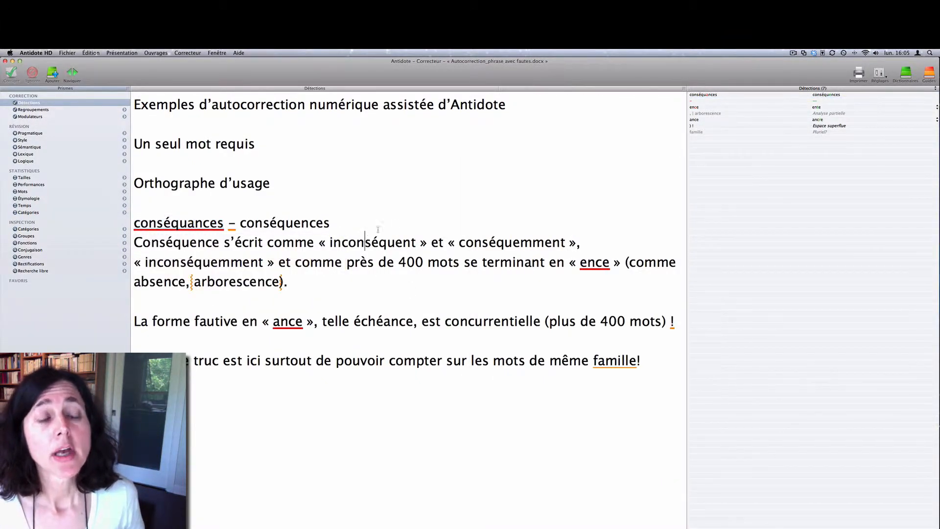
pyautogui.moveTo(648, 362); pyautogui.dragTo(106, 243)
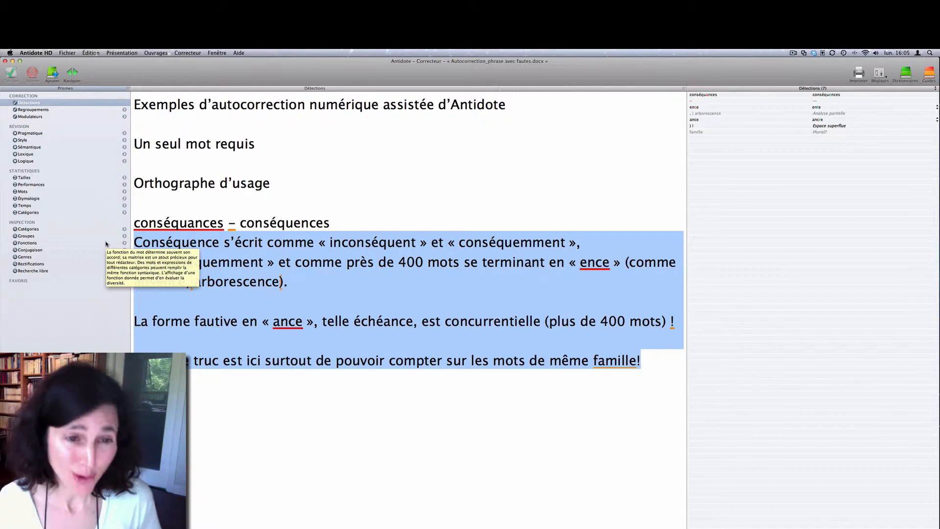
pyautogui.click(319, 431)
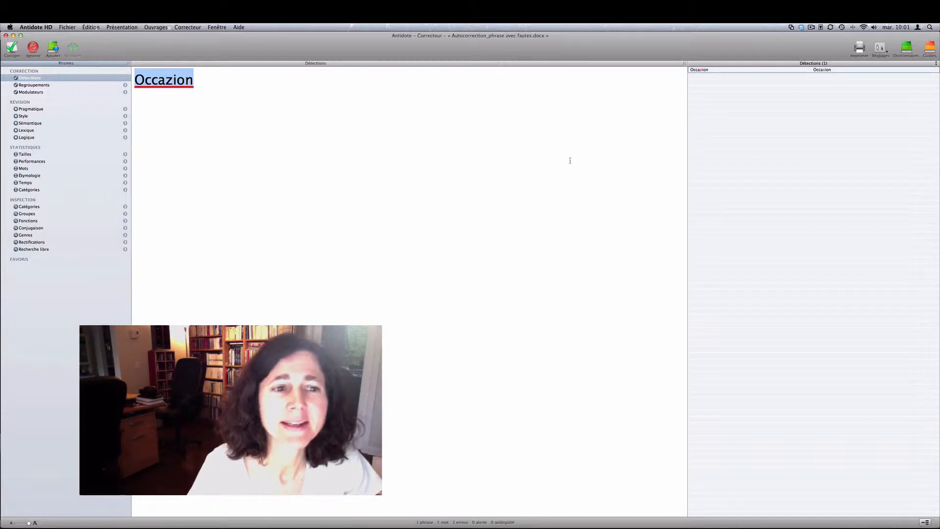
# Look up « Occazion » in the dictionary, then search for words ending in « zion » with the pattern *zion.
pyautogui.click(906, 47)
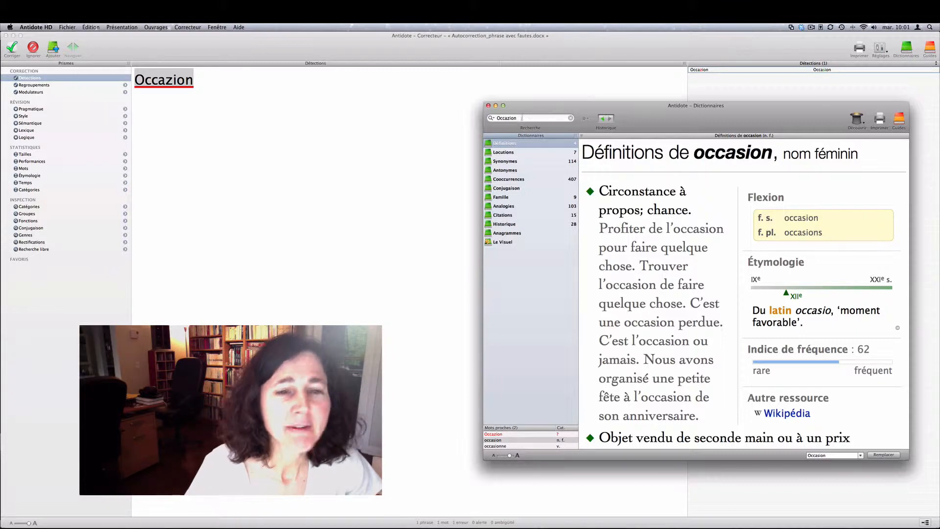
pyautogui.moveTo(519, 118); pyautogui.dragTo(492, 118)
pyautogui.press('BackSpace')
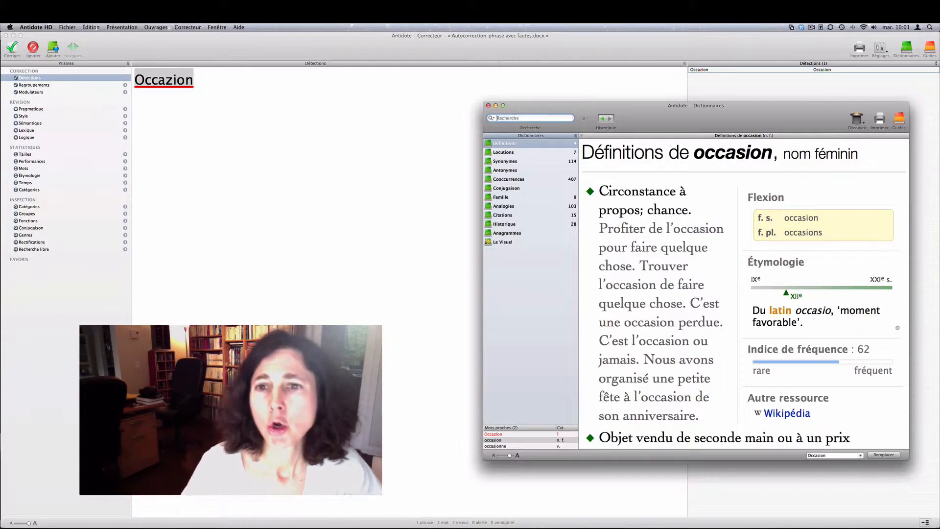
pyautogui.click(586, 118)
pyautogui.click(590, 125)
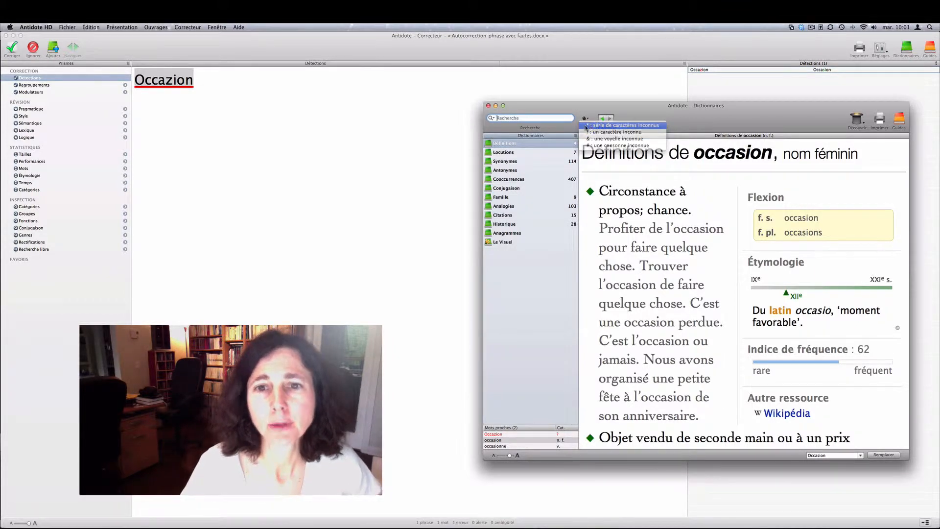
pyautogui.write('zion')
pyautogui.press('Return')
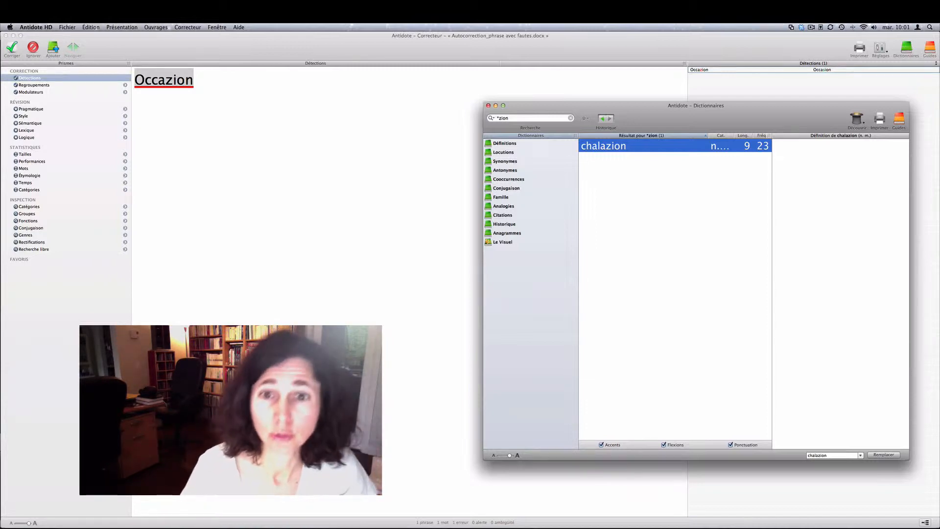
# Replace the z with s in the wildcard pattern to search the dictionary for words ending in « sion ».
pyautogui.click(499, 118)
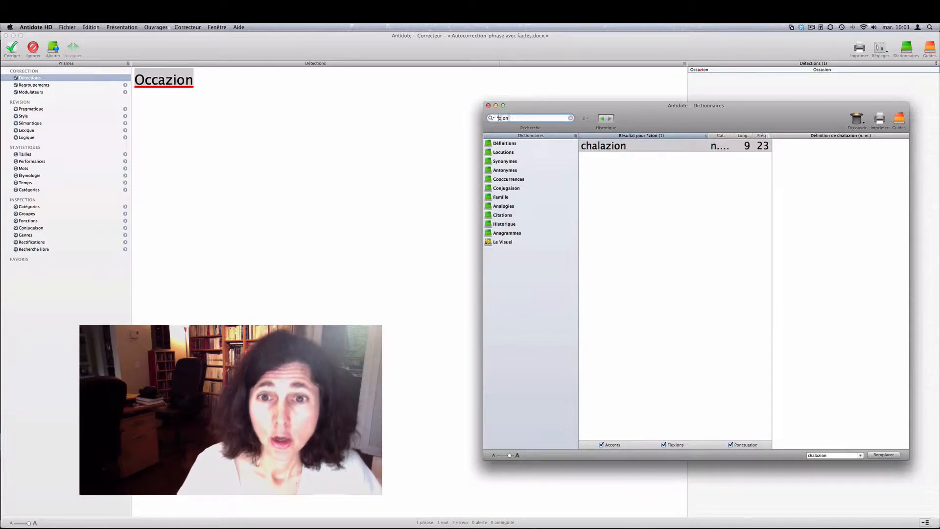
pyautogui.press('BackSpace')
pyautogui.write('s')
pyautogui.press('Return')
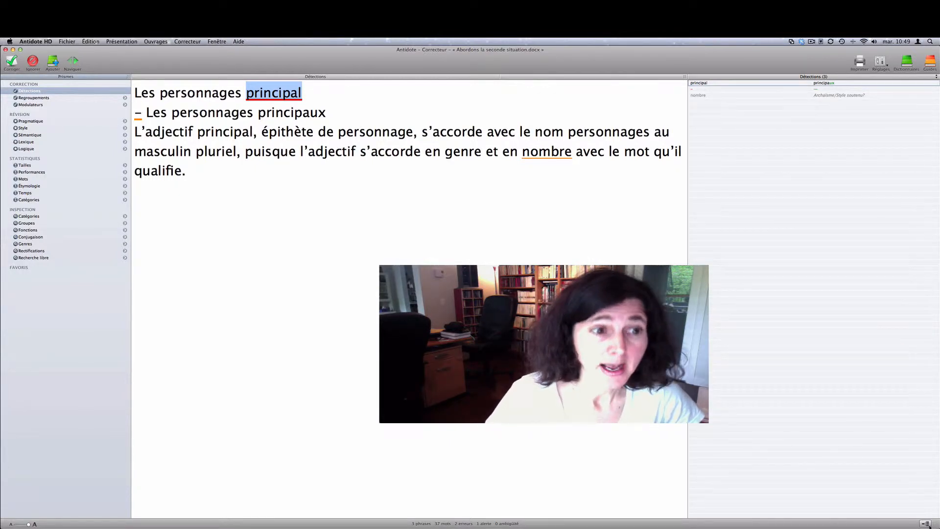
# View the detailed grammatical analysis of « Les personnages principal », then close it.
pyautogui.click(926, 524)
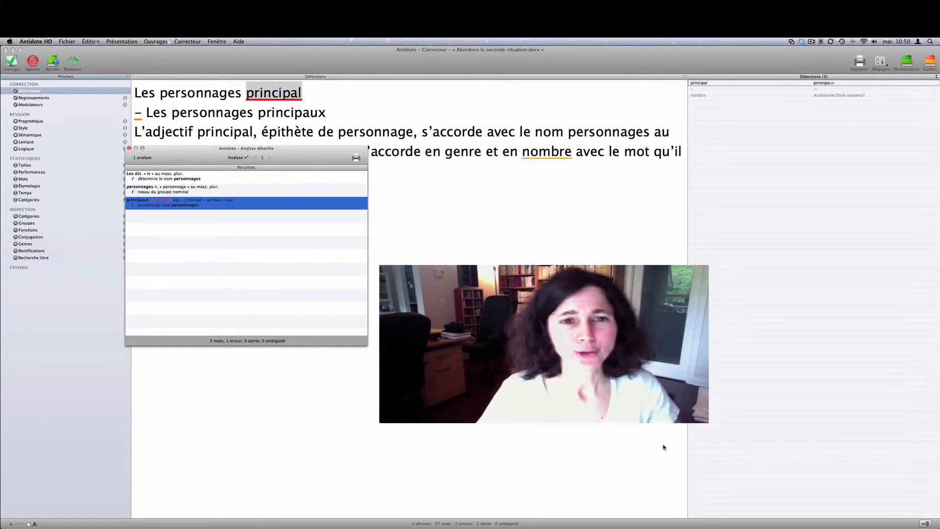
pyautogui.press('super+w')
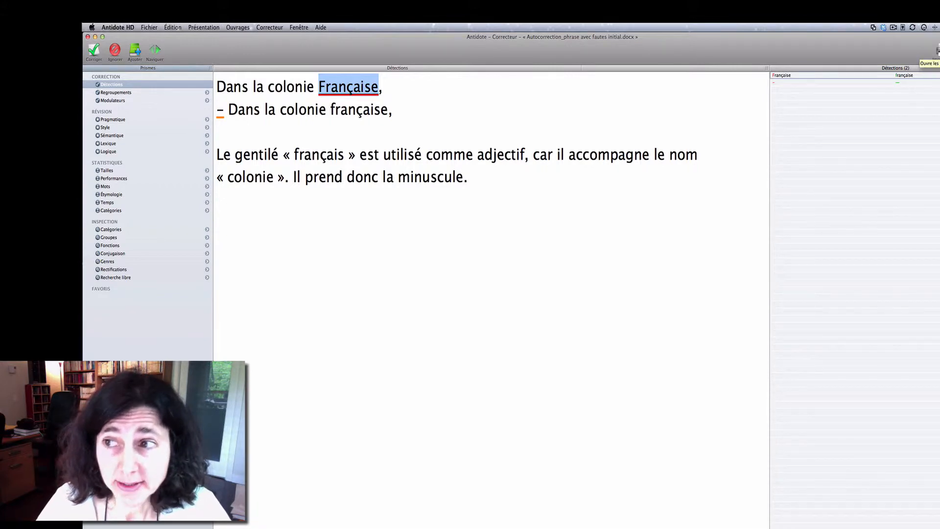
# Consult the guide on adjectival gentilés for « Française » and highlight the determiner rule in the related article « Luc est Français ou Luc est français ? ».
pyautogui.click(936, 50)
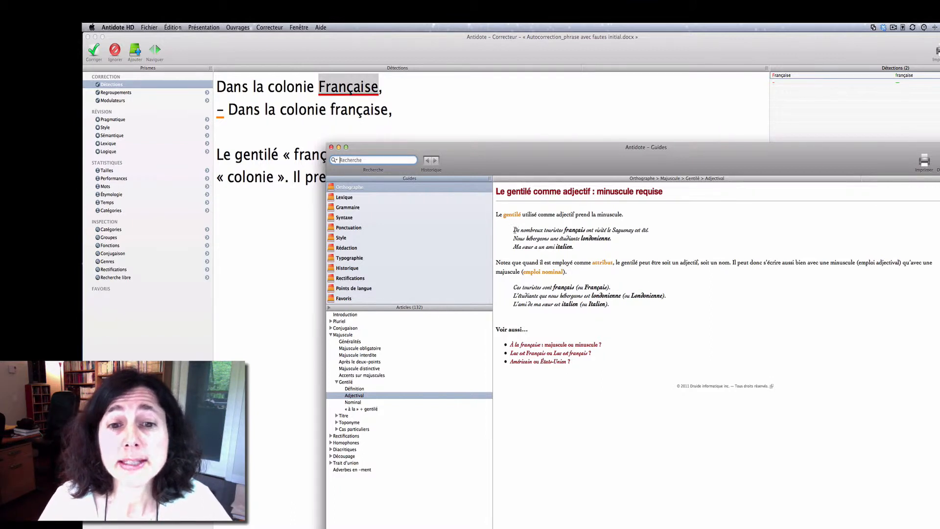
pyautogui.moveTo(514, 229); pyautogui.dragTo(653, 229)
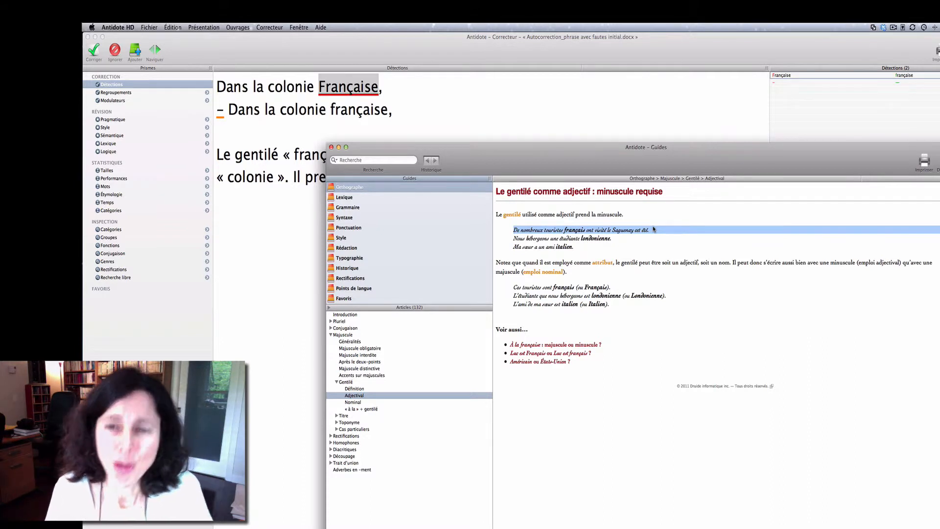
pyautogui.click(574, 355)
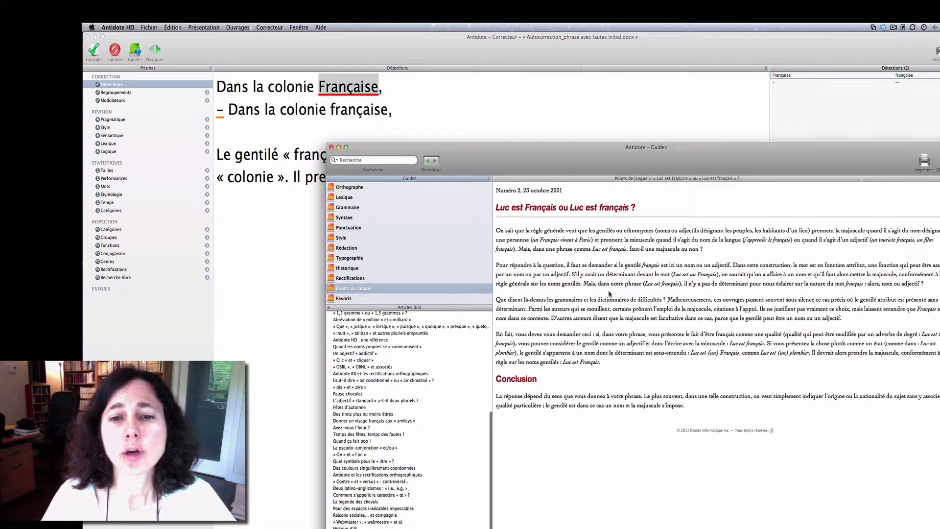
pyautogui.moveTo(581, 284)
pyautogui.mouseDown()
pyautogui.moveTo(562, 283)
pyautogui.moveTo(572, 274)
pyautogui.mouseUp()
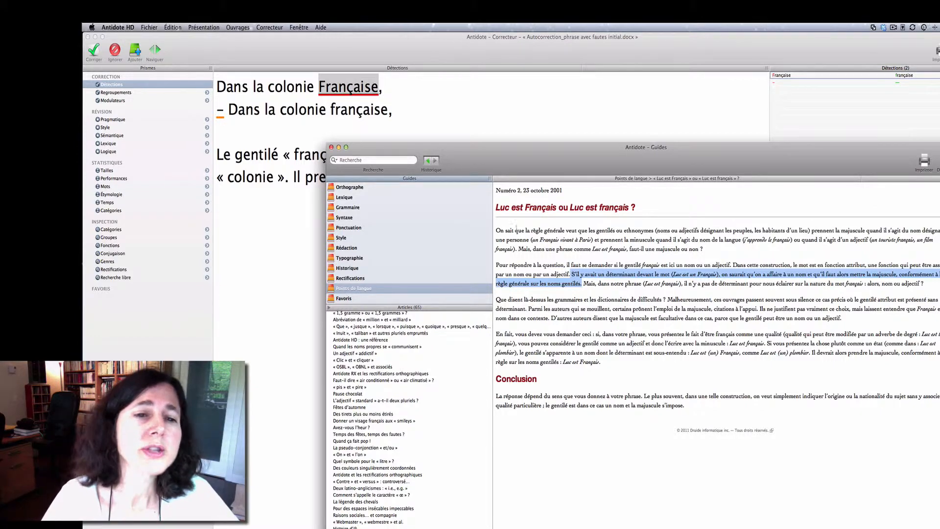
# Close the article on « Français », open the guides from the selected word « fleurs », and search them for « titre » instead.
pyautogui.click(331, 148)
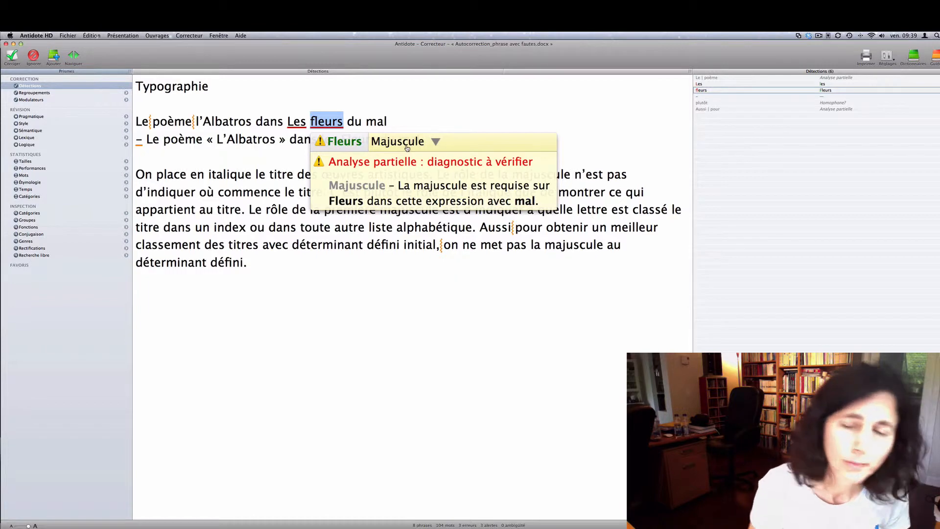
pyautogui.click(936, 57)
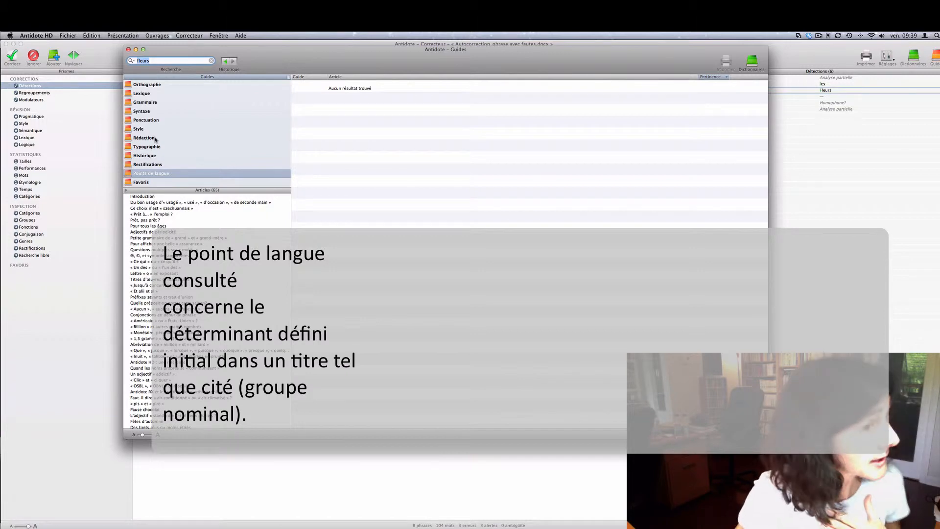
pyautogui.click(155, 138)
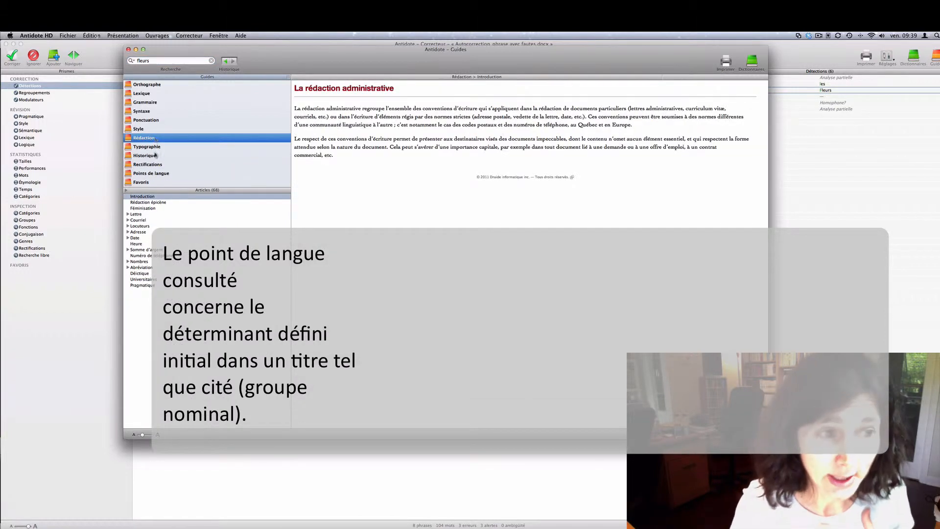
pyautogui.click(157, 174)
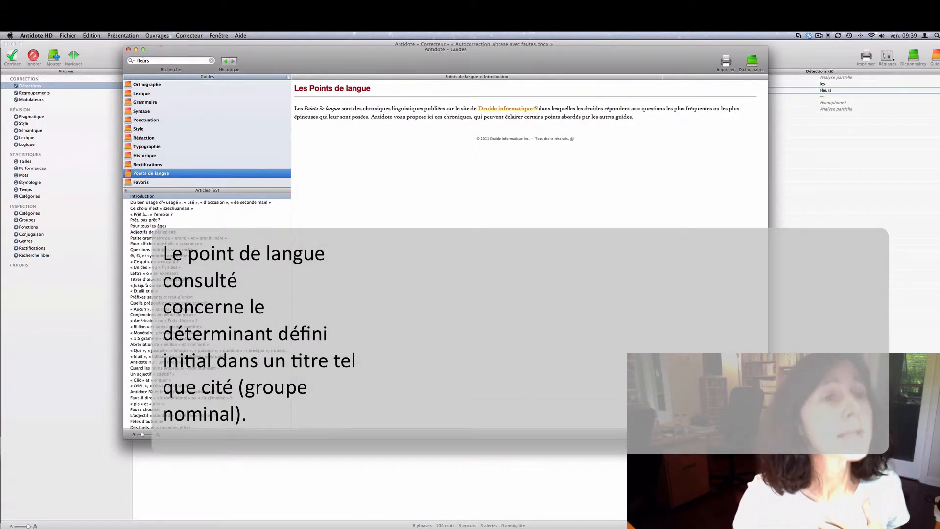
pyautogui.press('super+f')
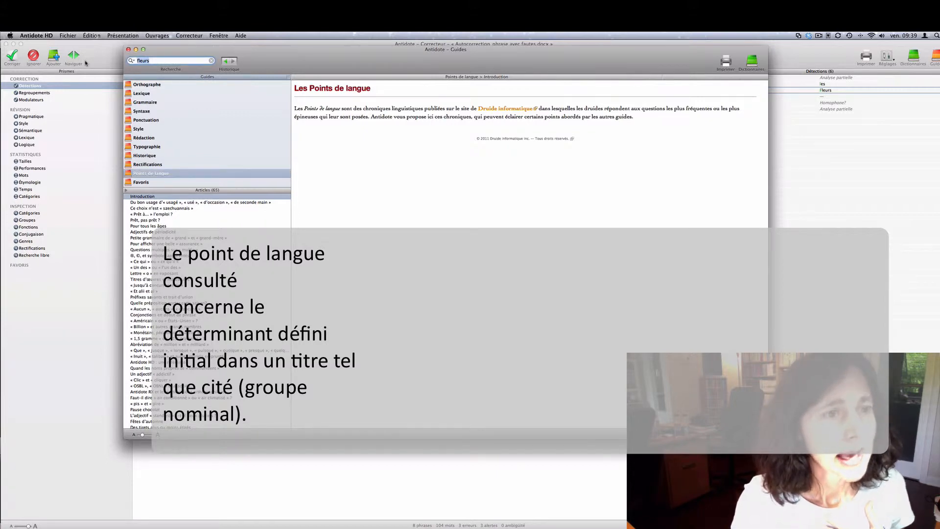
pyautogui.press('BackSpace')
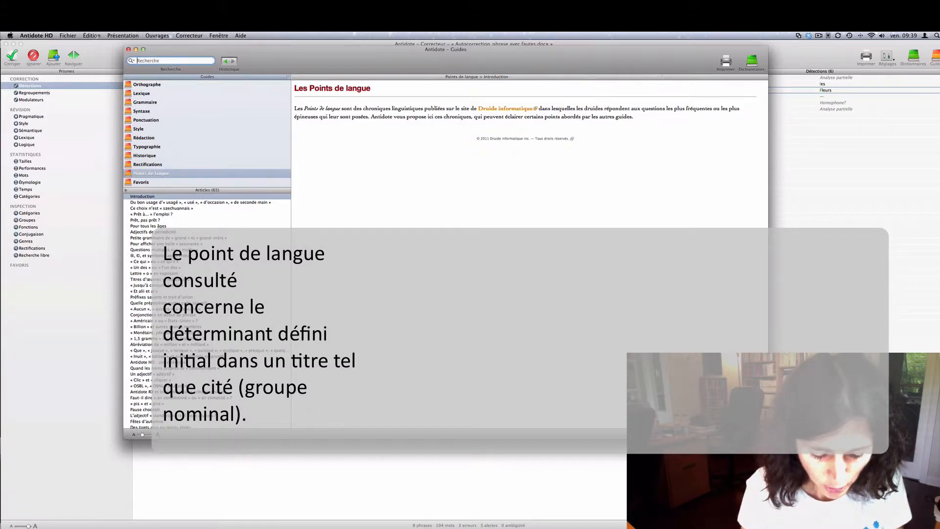
pyautogui.write('titre')
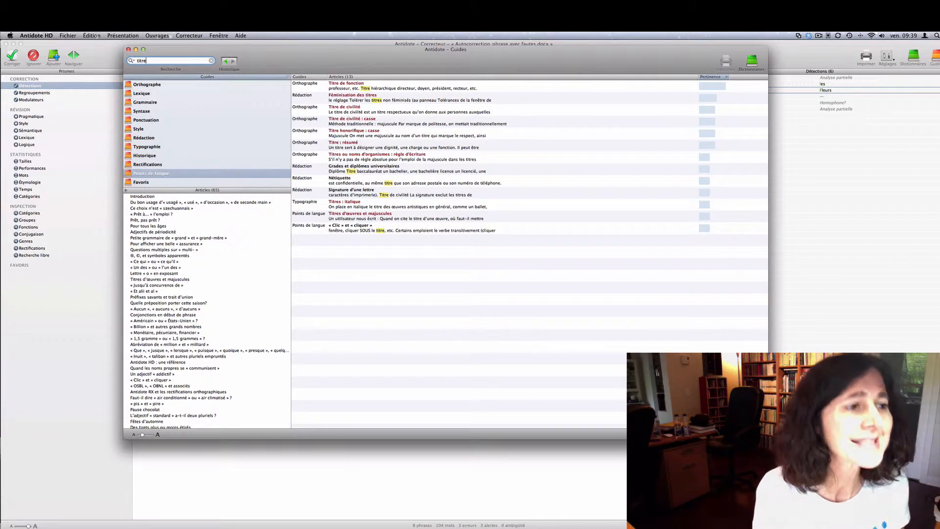
# Read the guide article « Titres : italique », then return to the search results and consult « Titres d'œuvres et majuscules ».
pyautogui.click(354, 203)
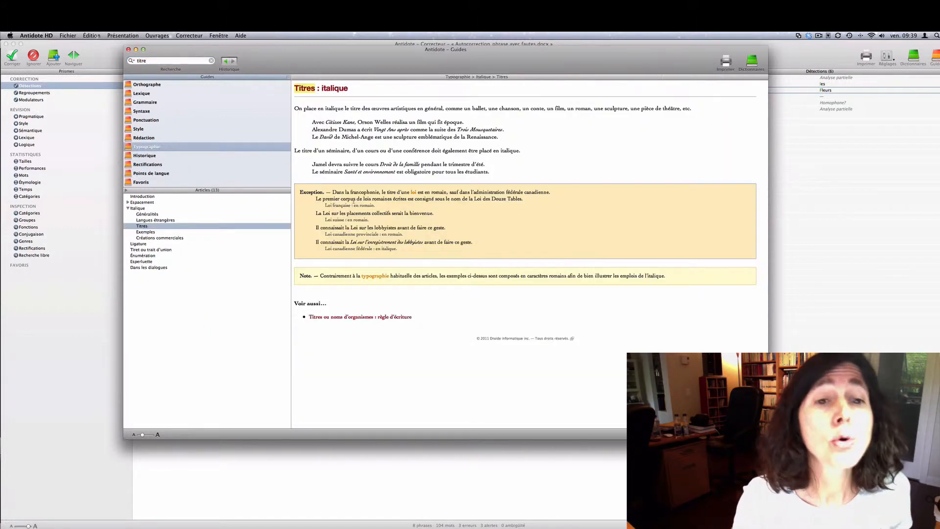
pyautogui.click(227, 61)
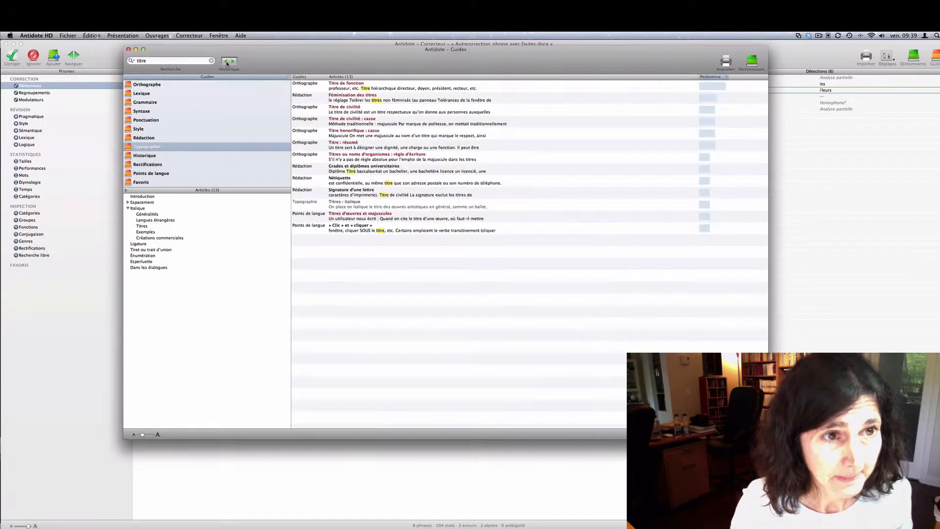
pyautogui.click(382, 214)
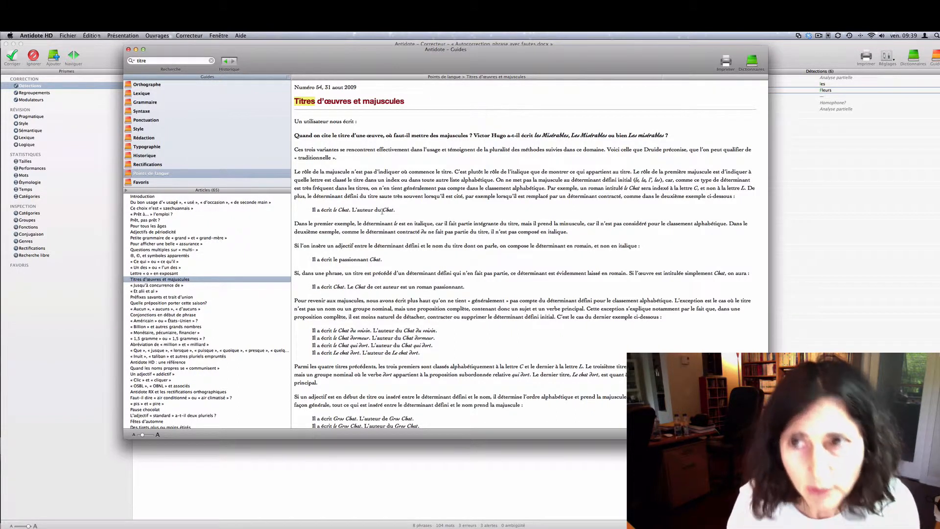
pyautogui.click(844, 300)
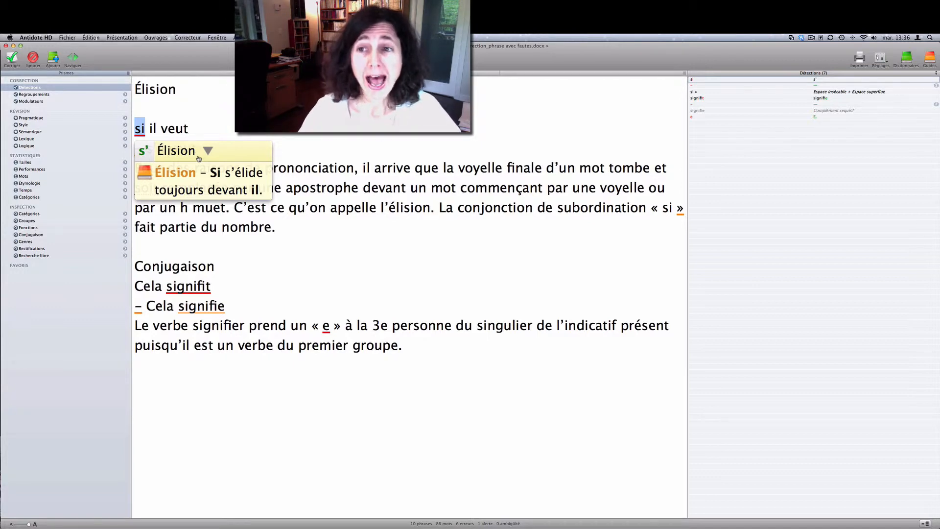
# Consult the guide article on elision for « si » in « si il veut », then close it.
pyautogui.click(149, 175)
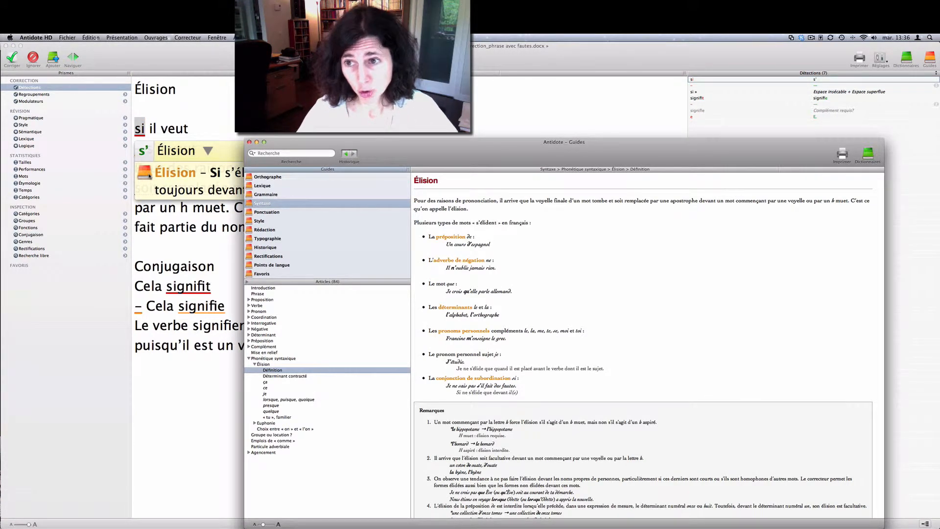
pyautogui.click(250, 142)
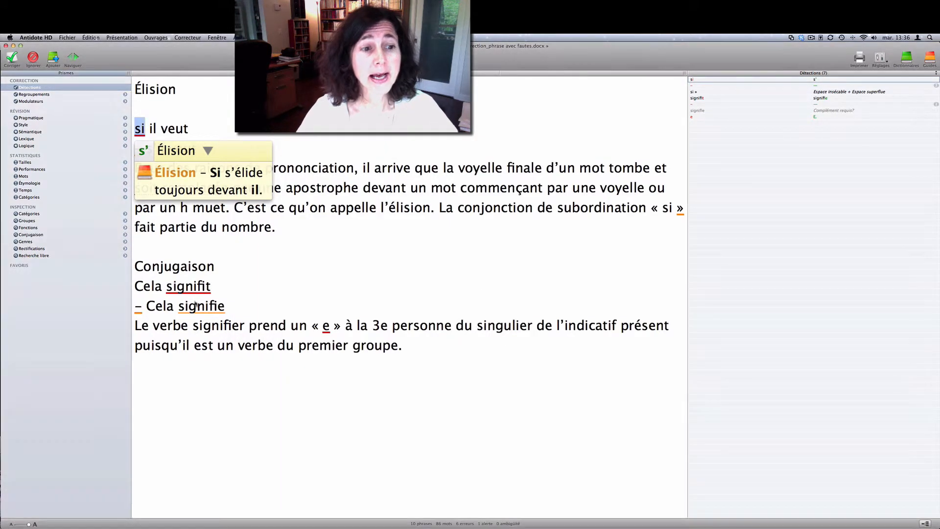
# Show the explanations for the misspelled « signifit », open the dictionary entry for « signifie », and view the verb's conjugation.
pyautogui.click(198, 290)
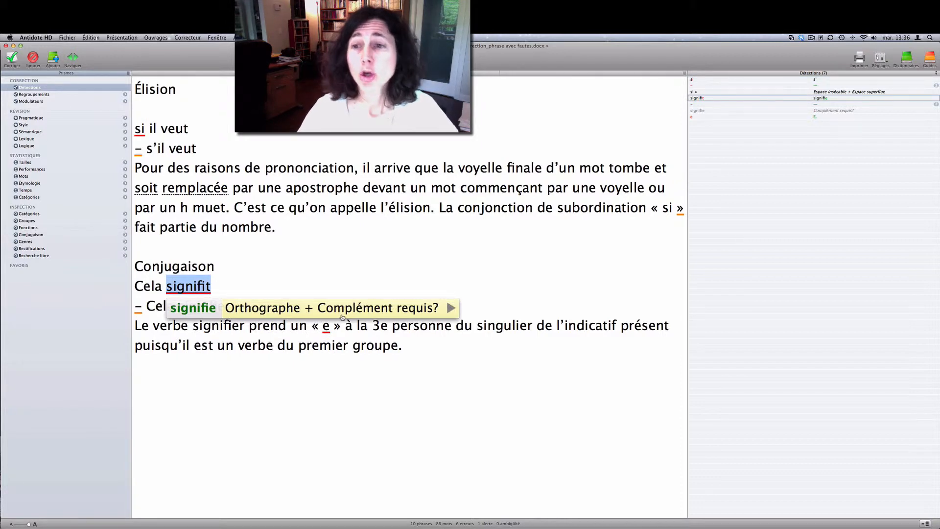
pyautogui.moveTo(342, 317)
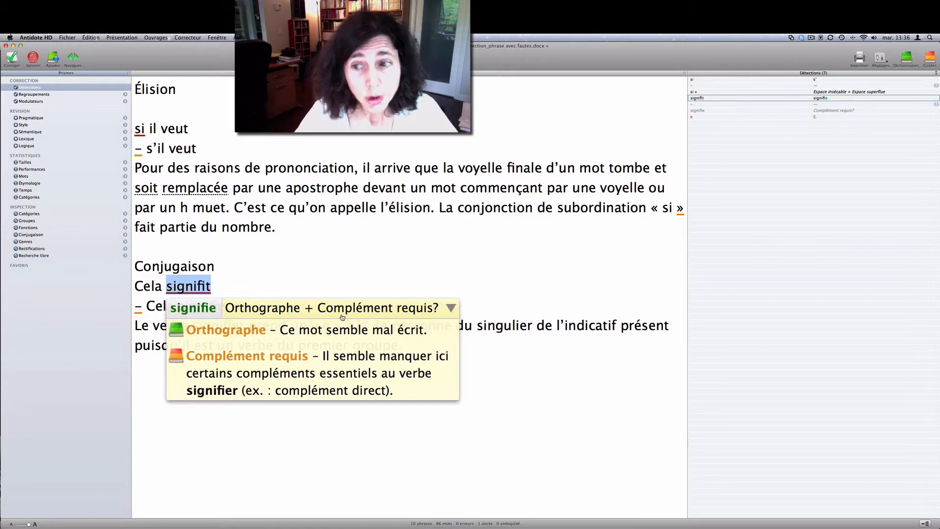
pyautogui.click(173, 332)
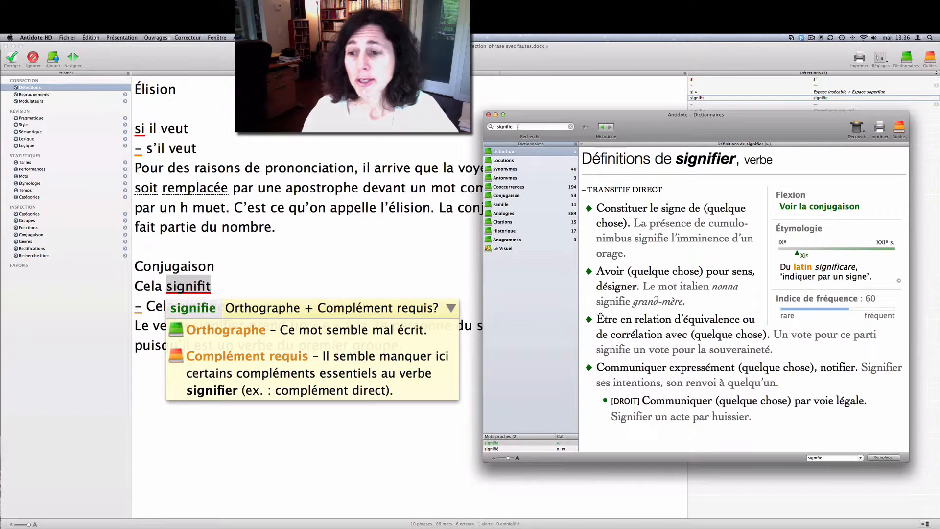
pyautogui.click(509, 197)
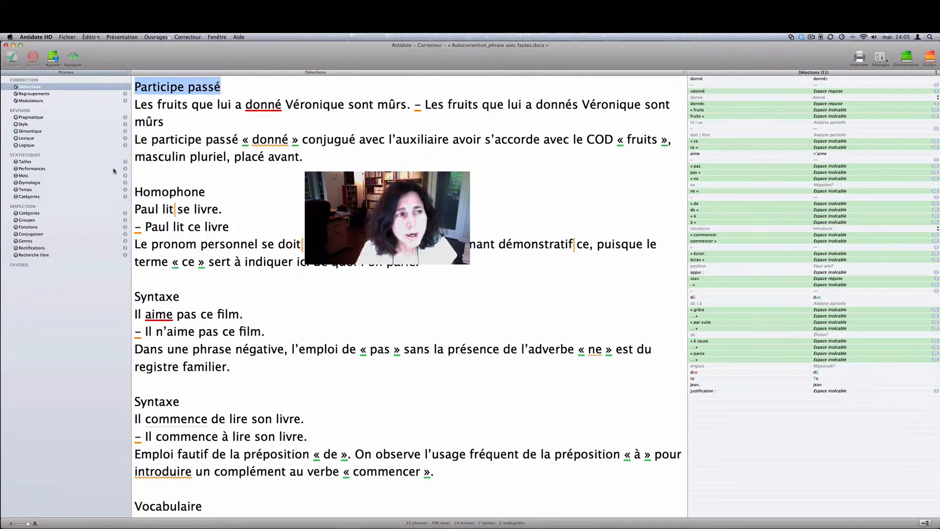
# Highlight the headings « Homophone » and « Syntaxe », then show the explanation for « aime » in « Il aime pas ce film ».
pyautogui.moveTo(223, 192); pyautogui.dragTo(132, 192)
pyautogui.moveTo(199, 296); pyautogui.dragTo(134, 297)
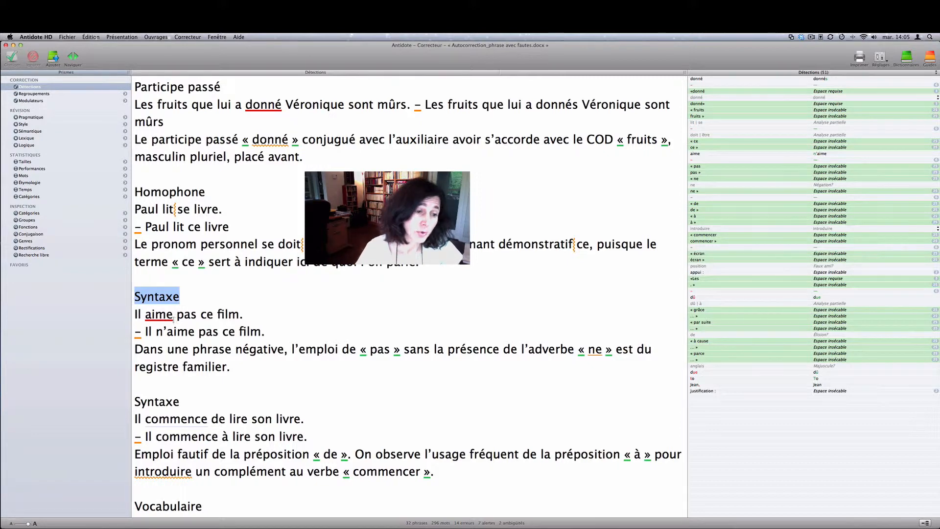
pyautogui.moveTo(170, 321)
pyautogui.click(209, 336)
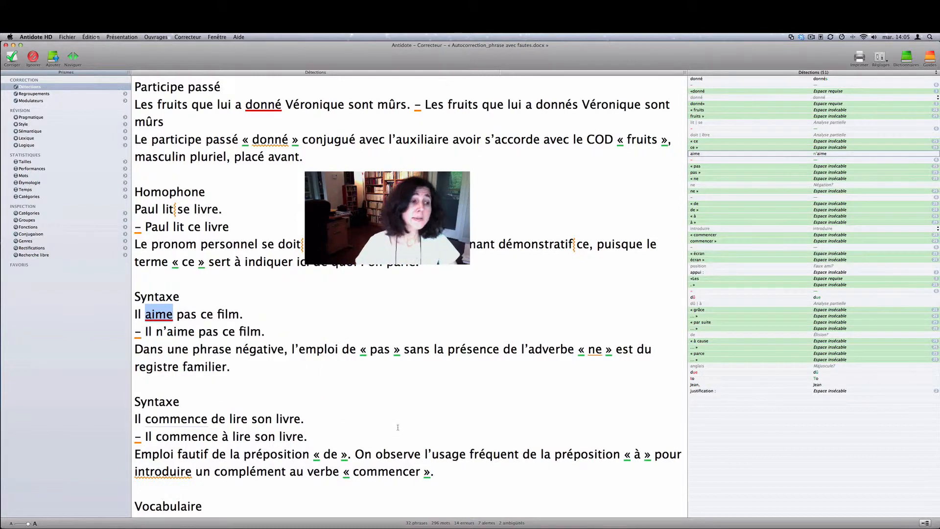
# Look up « commence » from « Il commence de lire son livre » in the dictionaries.
pyautogui.click(307, 436)
pyautogui.moveTo(208, 418); pyautogui.dragTo(145, 419)
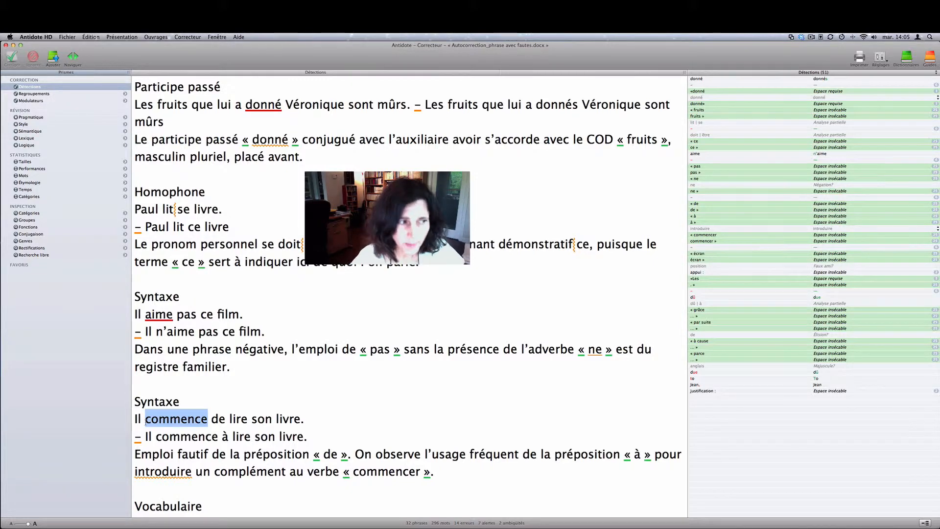
pyautogui.rightClick(199, 421)
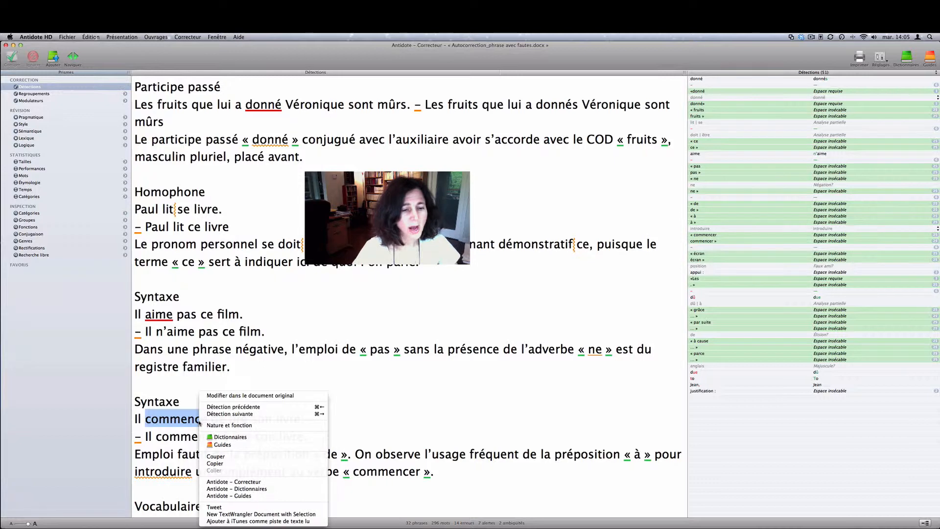
pyautogui.click(230, 437)
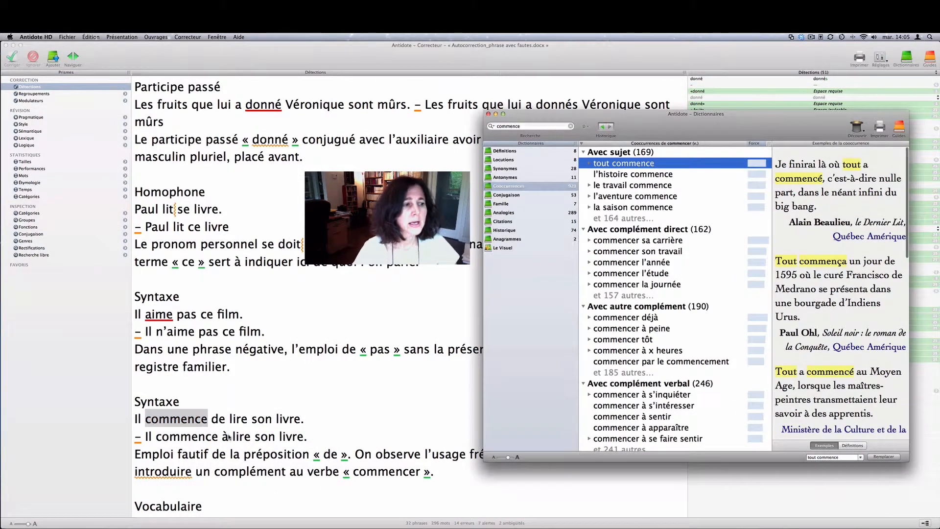
# Expand the full list of verbal complements among the cooccurrences of « commencer » and examine which preposition follows the verb.
pyautogui.scroll(-3, 746, 316)
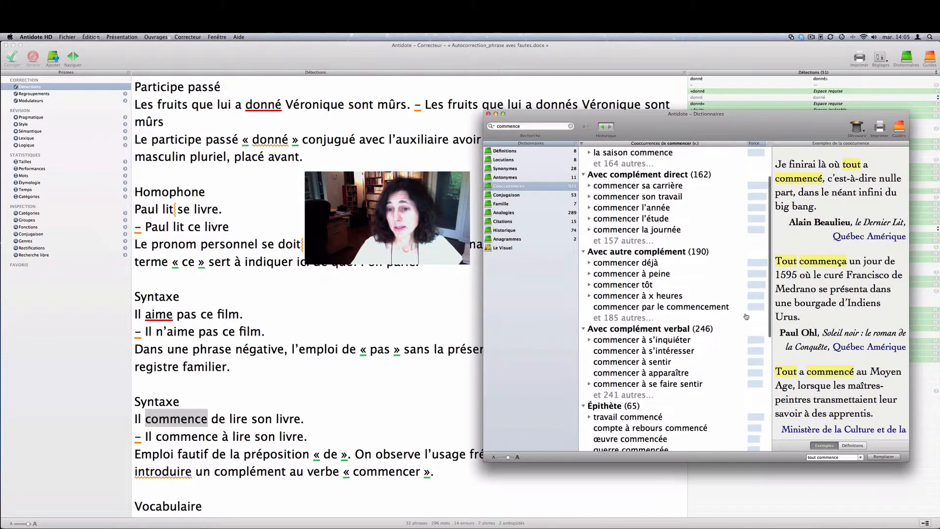
pyautogui.scroll(-4, 746, 317)
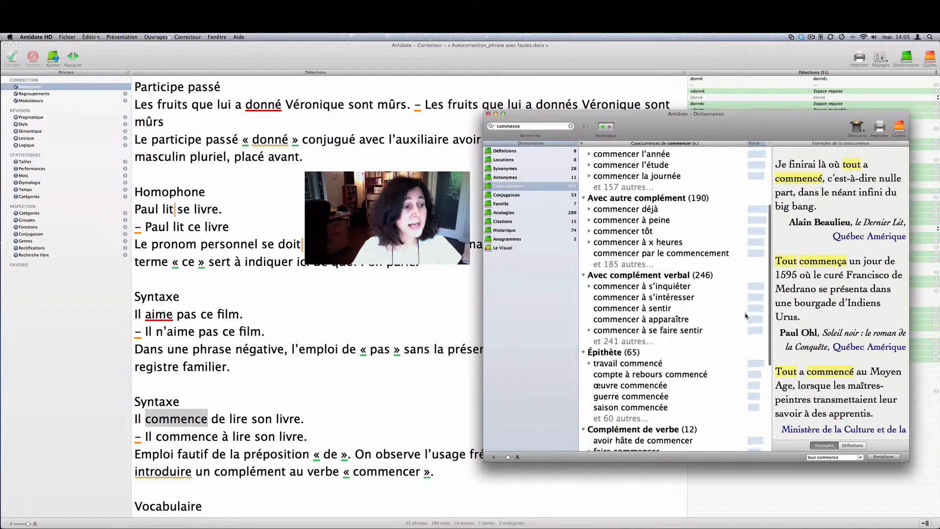
pyautogui.scroll(-5, 746, 316)
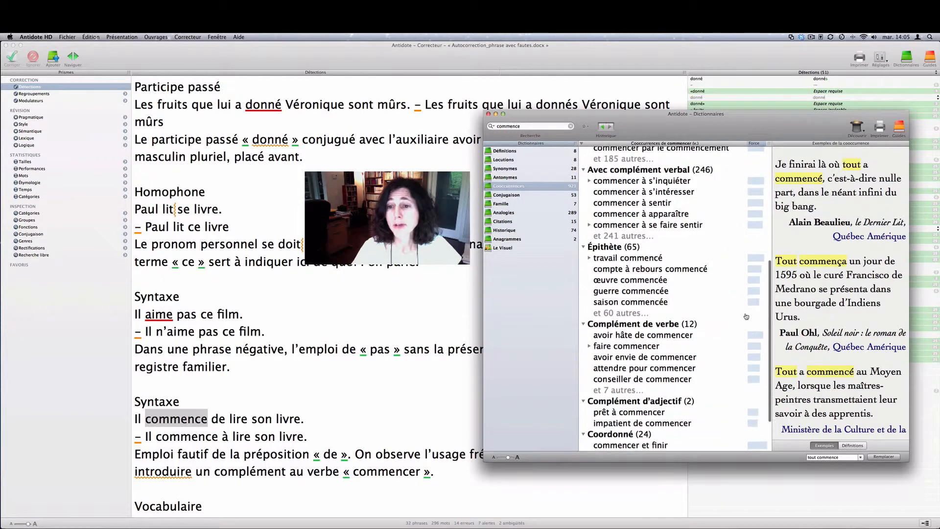
pyautogui.click(630, 237)
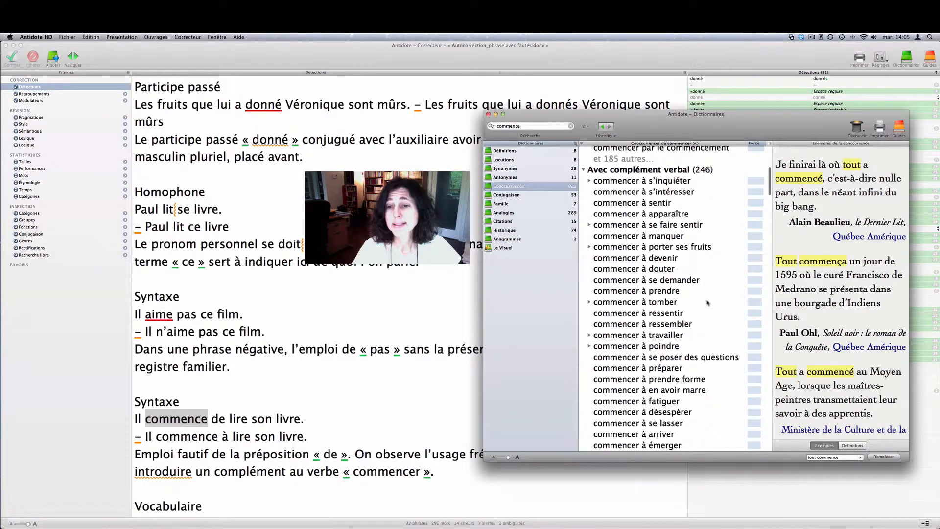
pyautogui.scroll(-3, 708, 303)
pyautogui.scroll(3, 708, 304)
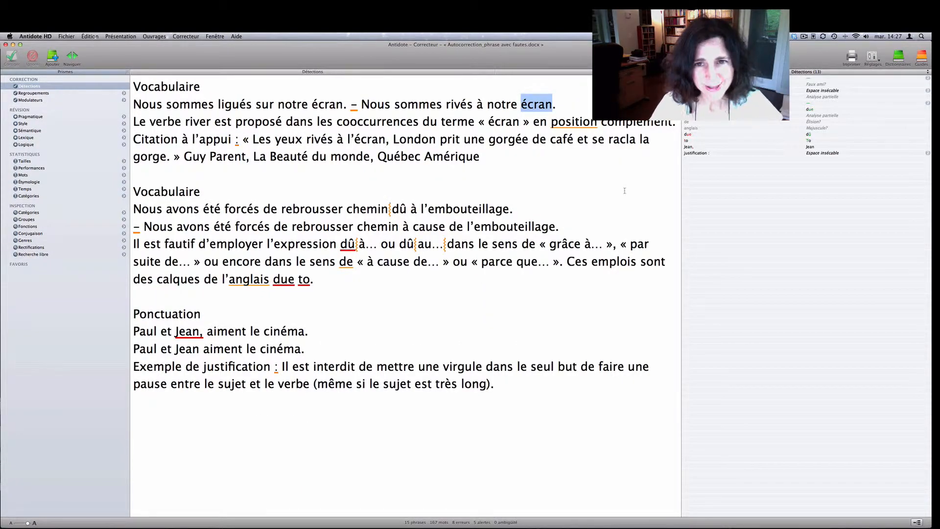
# Look up the cooccurrences of « écran », expand « Complément autre », view the examples for « rivé à l'écran », and close the dictionary.
pyautogui.click(898, 57)
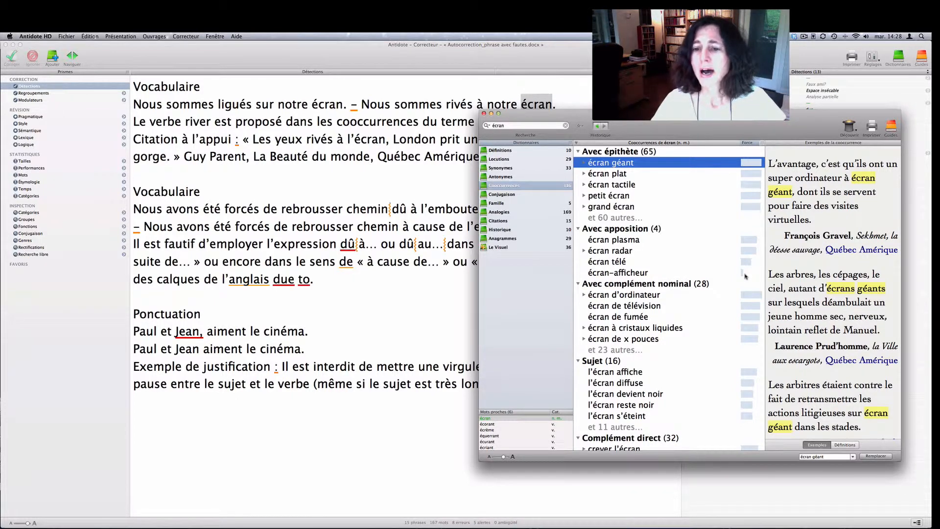
pyautogui.scroll(-10, 745, 277)
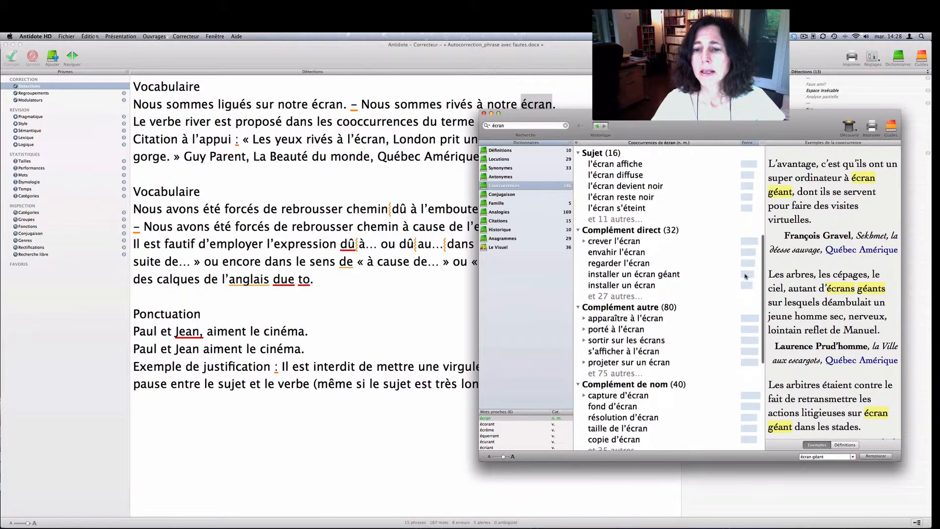
pyautogui.scroll(-5, 744, 276)
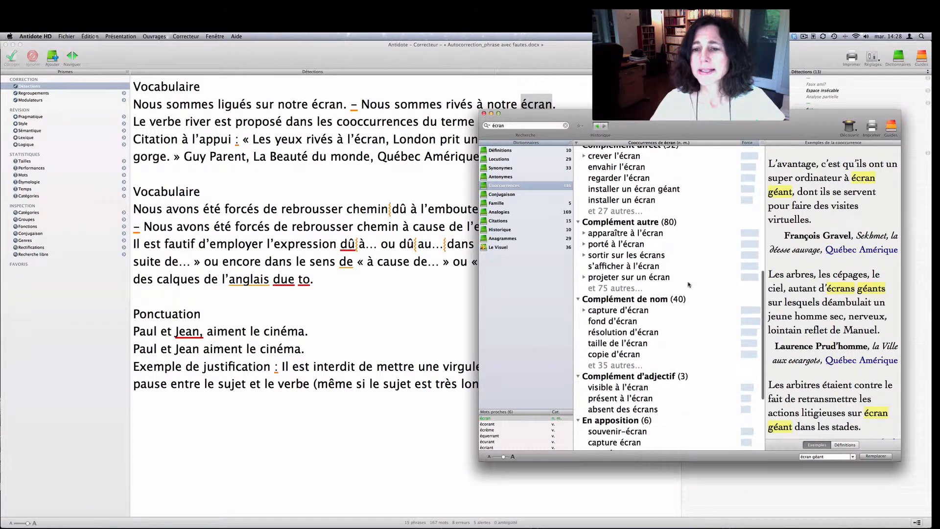
pyautogui.click(620, 287)
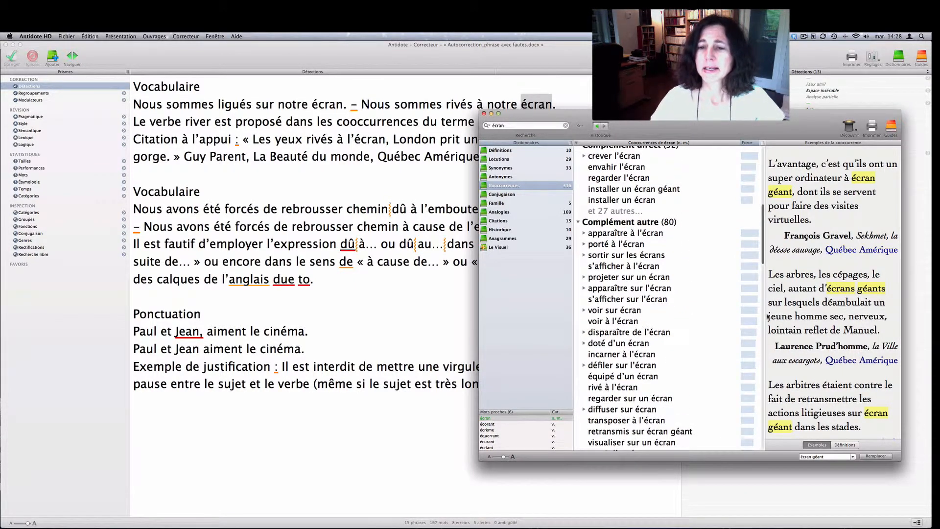
pyautogui.click(620, 388)
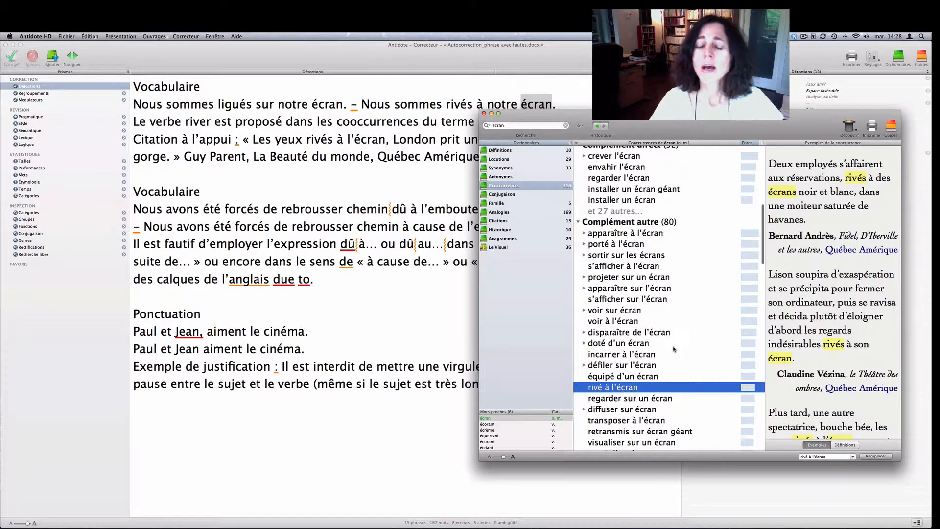
pyautogui.click(484, 114)
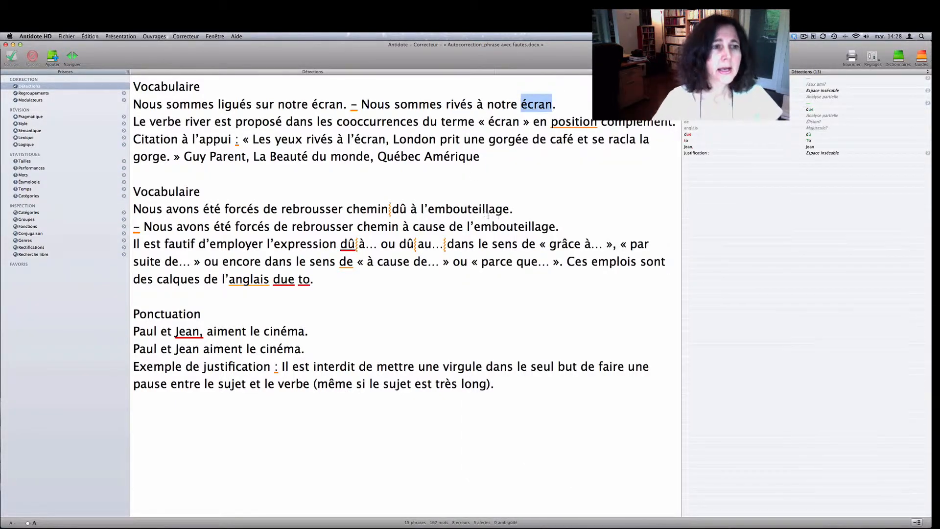
# Consult the guide for « dû » in « dû à l'embouteillage », highlight the example about « rebrousser chemin », and close the guide.
pyautogui.moveTo(405, 214); pyautogui.dragTo(389, 210)
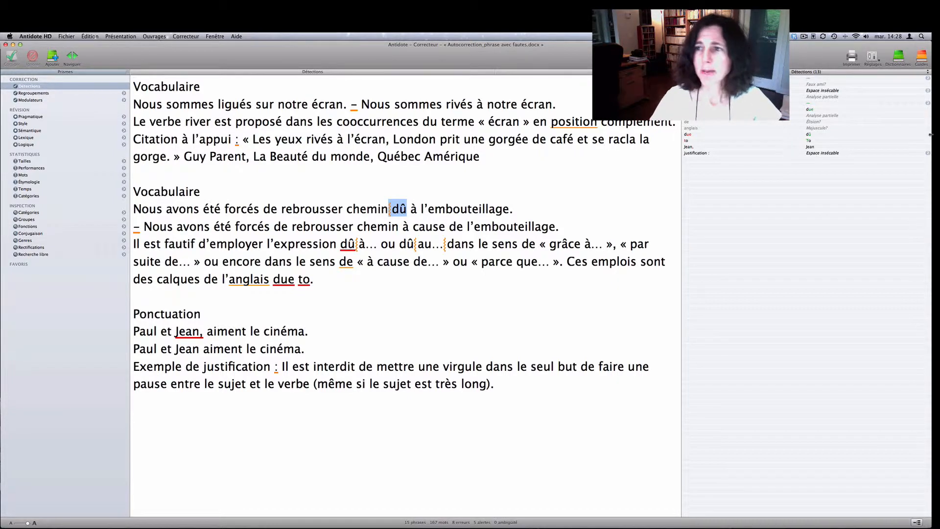
pyautogui.click(921, 60)
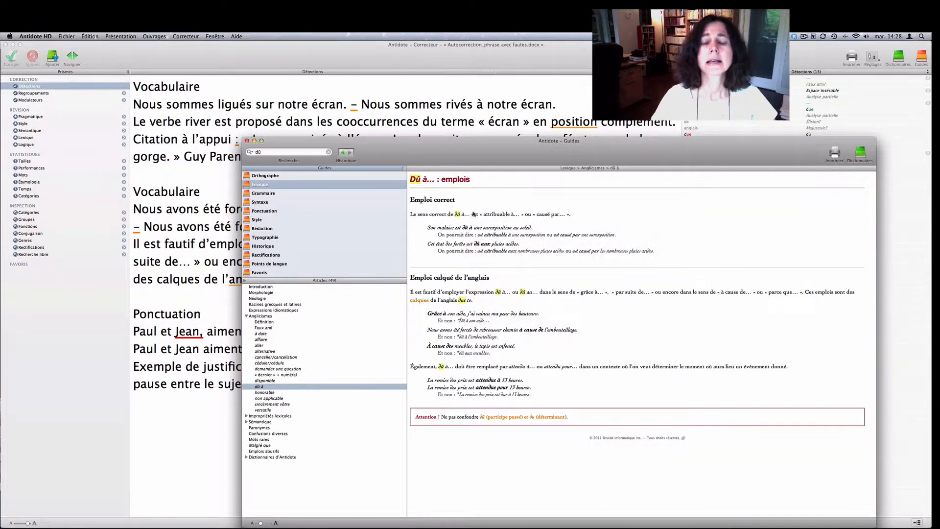
pyautogui.moveTo(504, 338); pyautogui.dragTo(424, 332)
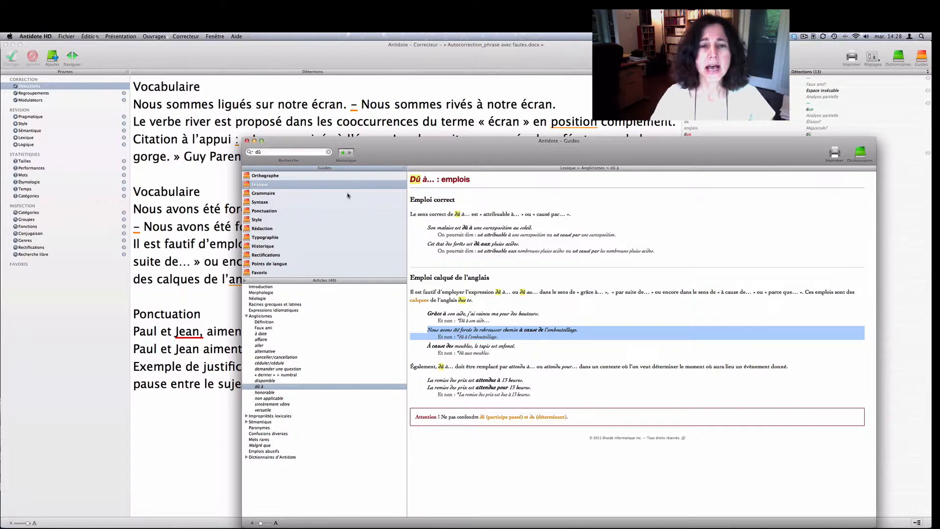
pyautogui.click(587, 100)
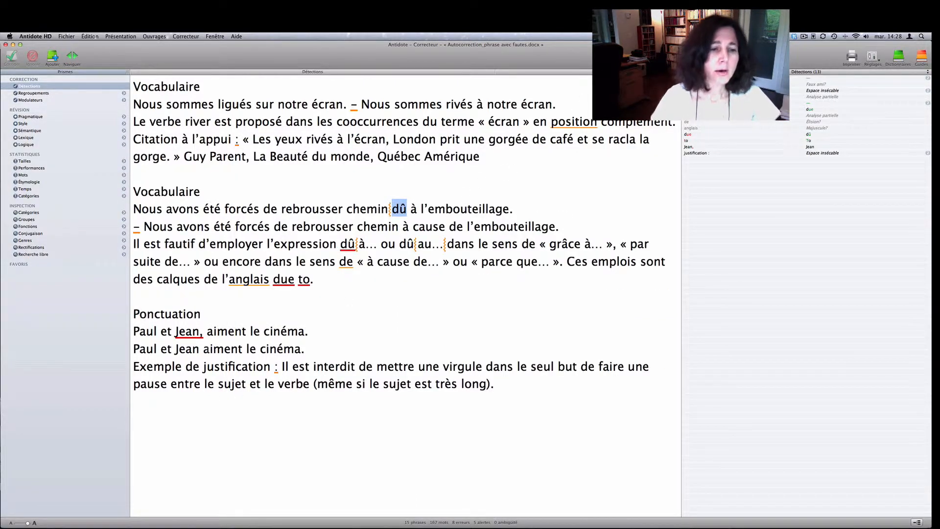
# Show the explanation of the comma error in the first « Ponctuation » sentence and open the related guide article « Virgule interdite ».
pyautogui.moveTo(193, 338)
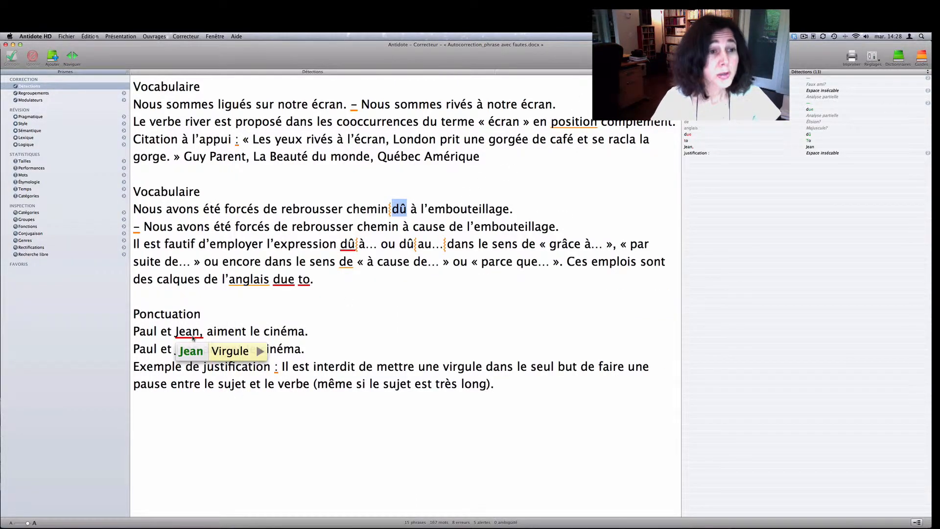
pyautogui.click(230, 351)
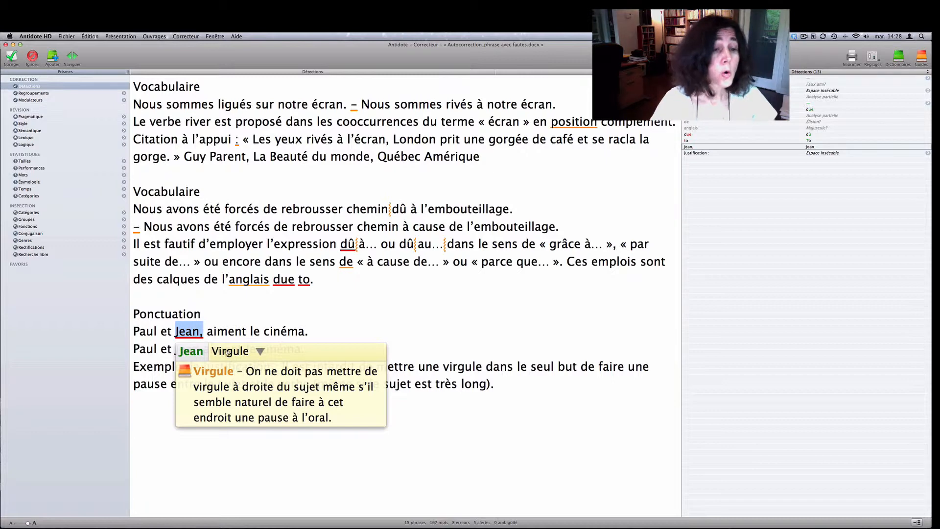
pyautogui.click(185, 373)
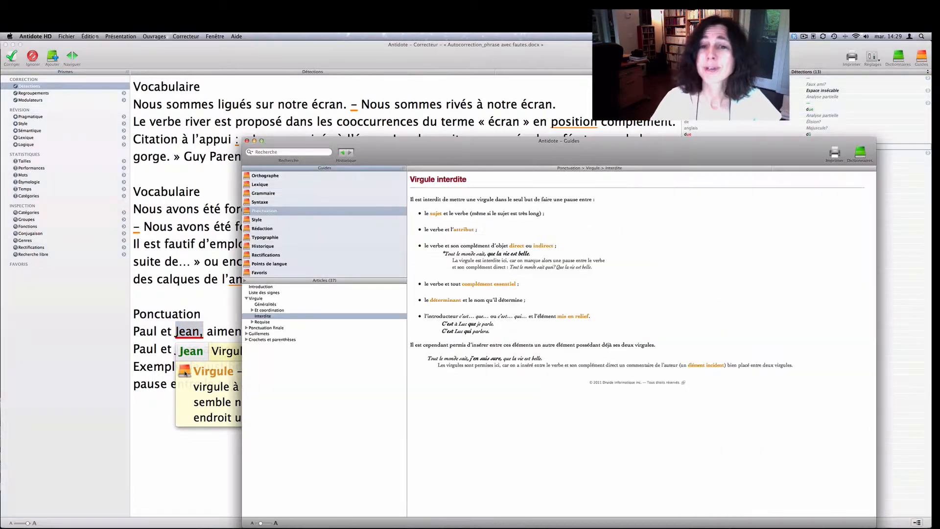